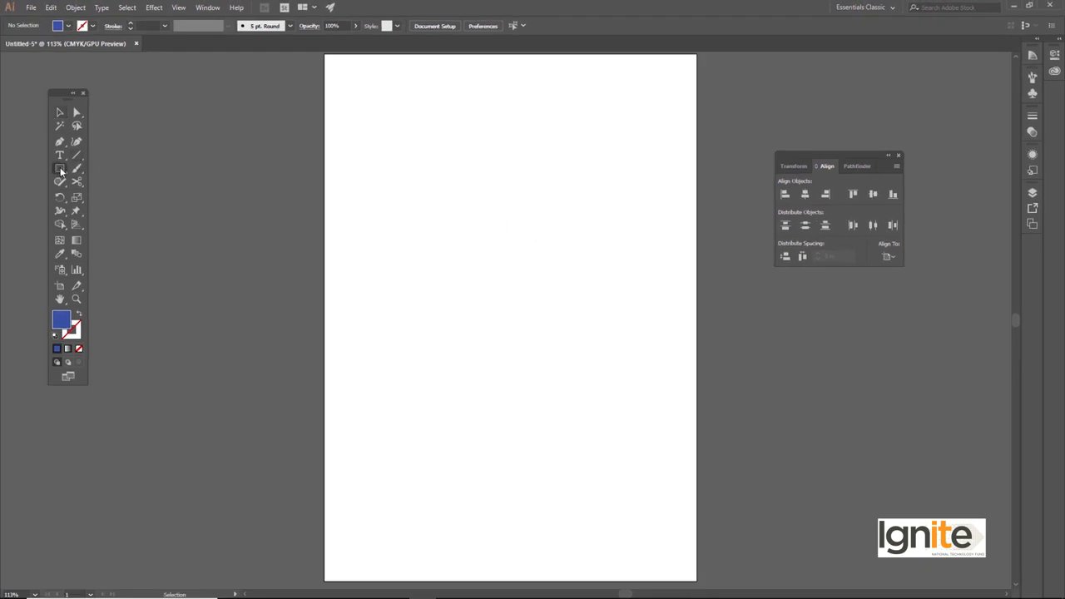
Draw a blue square about 1.41 in wide on the artboard and select it
mouse_move(478, 197)
mouse_down()
mouse_move(543, 262)
mouse_move(501, 228)
mouse_move(490, 257)
mouse_up()
click(60, 113)
click(383, 161)
click(518, 234)
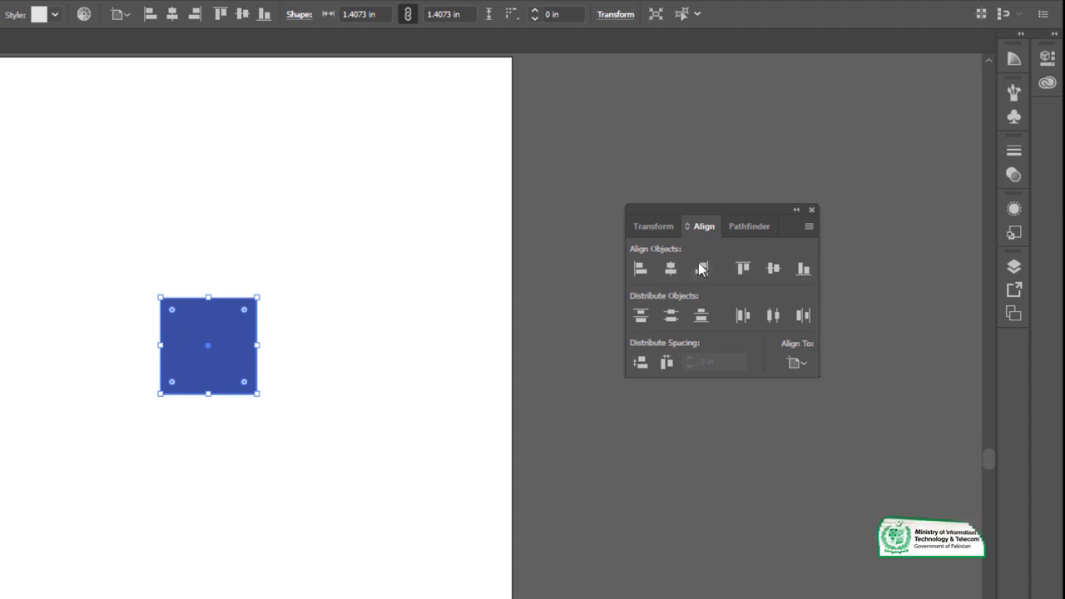
Set the alignment reference to Align to Artboard and move the square slightly toward the page's middle
click(805, 364)
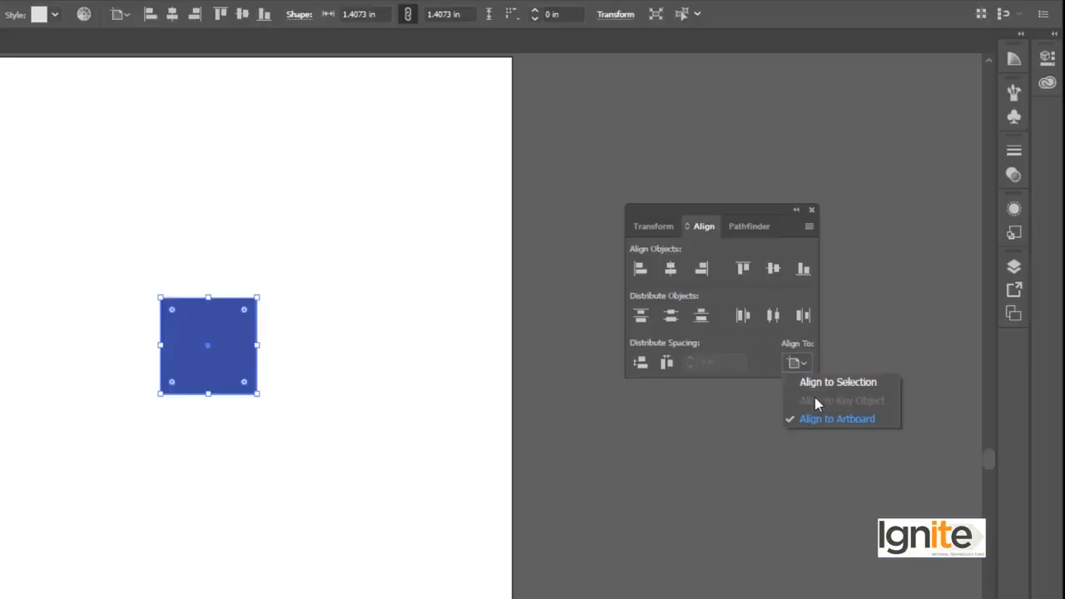
click(804, 364)
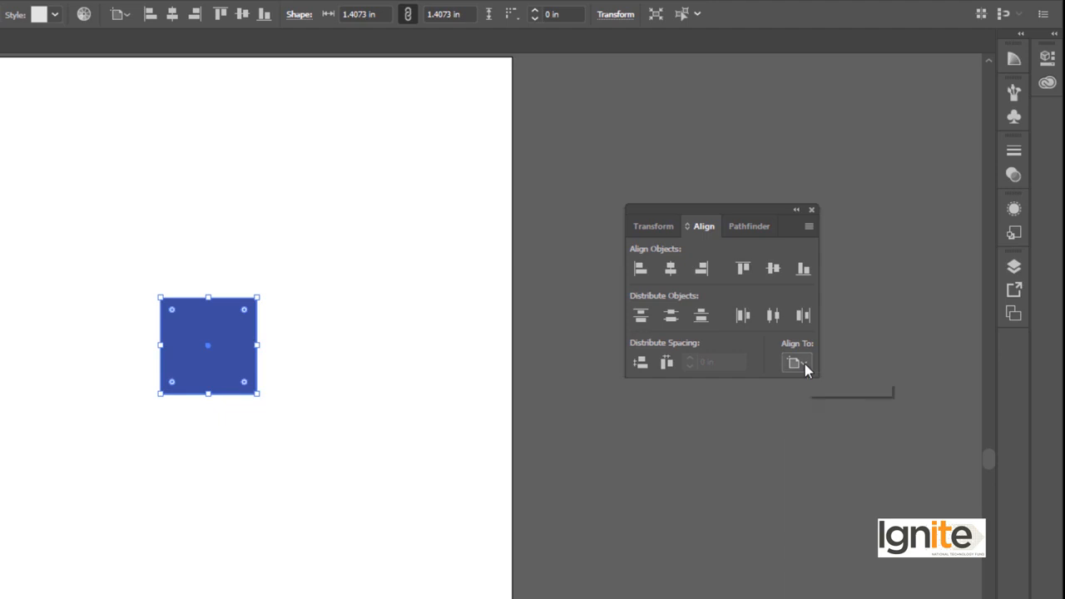
click(802, 364)
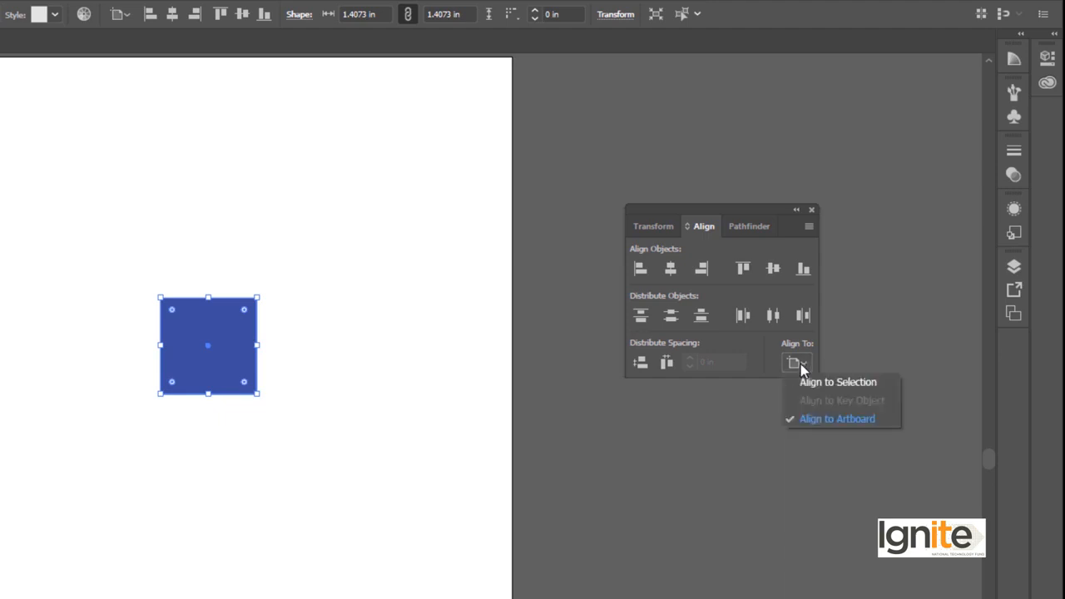
click(819, 419)
drag(174, 350, 206, 374)
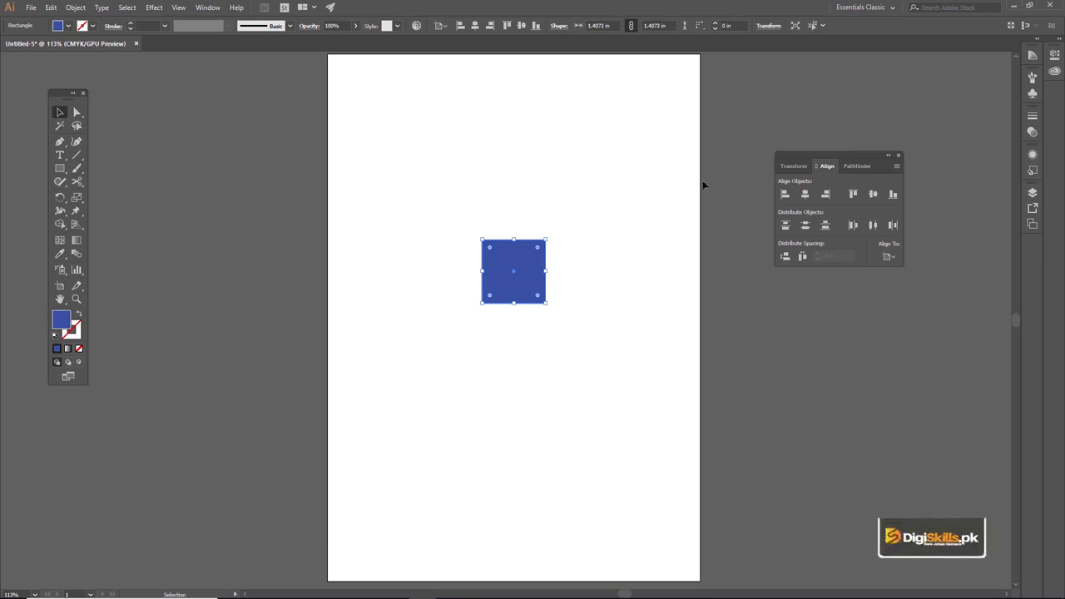
Align the square to the artboard's left, right, top and bottom edges in turn
click(782, 202)
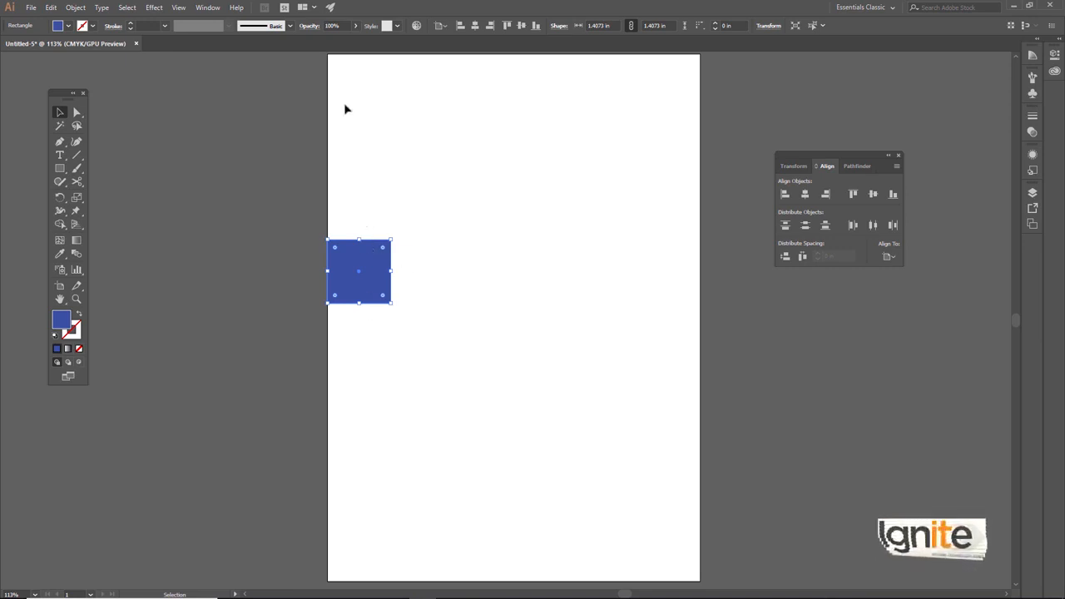
click(826, 195)
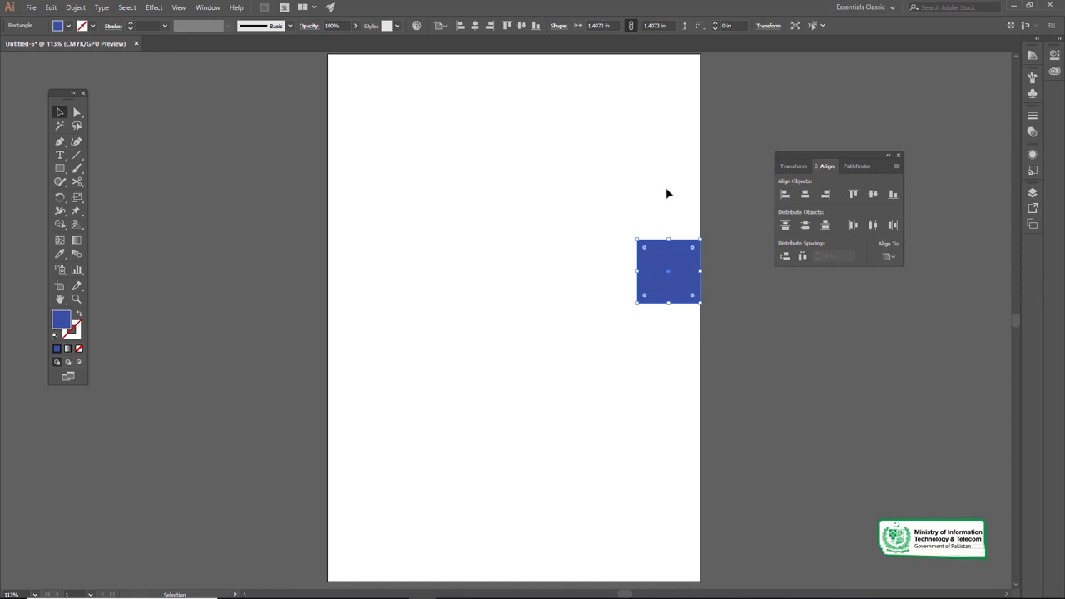
click(852, 194)
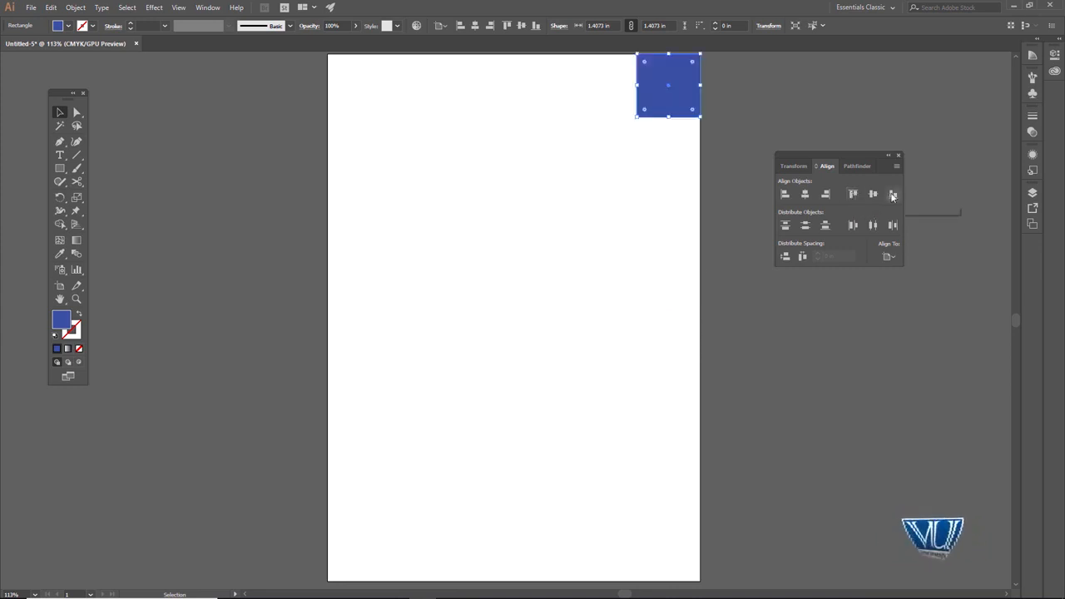
click(892, 195)
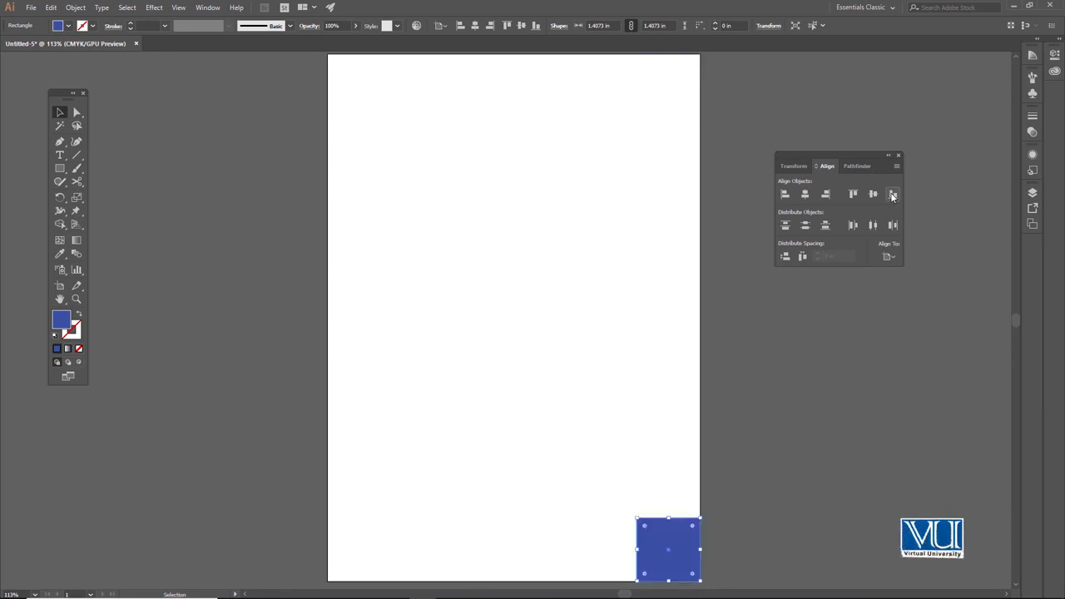
Center the square on the artboard both horizontally and vertically
click(803, 195)
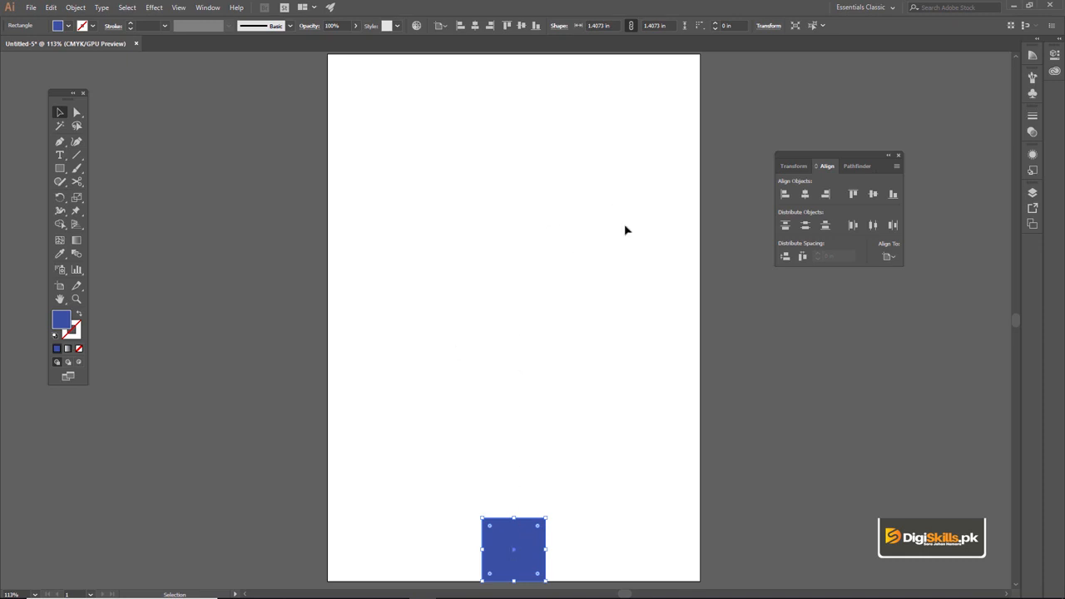
click(873, 197)
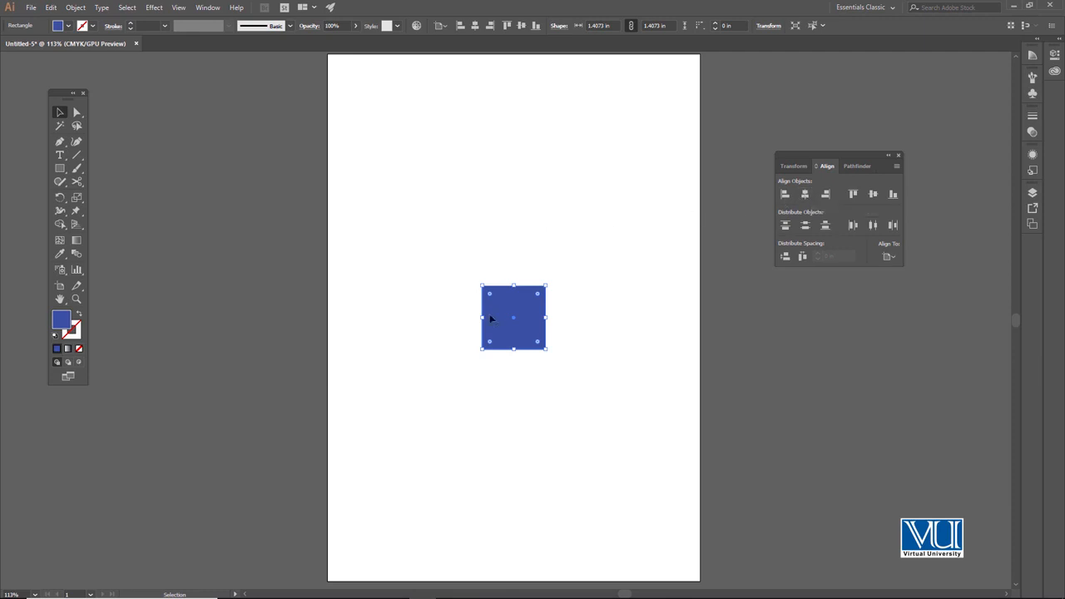
Move the square to the page's upper left enlarged to about 2.13 in, and duplicate it directly below
drag(511, 316, 434, 181)
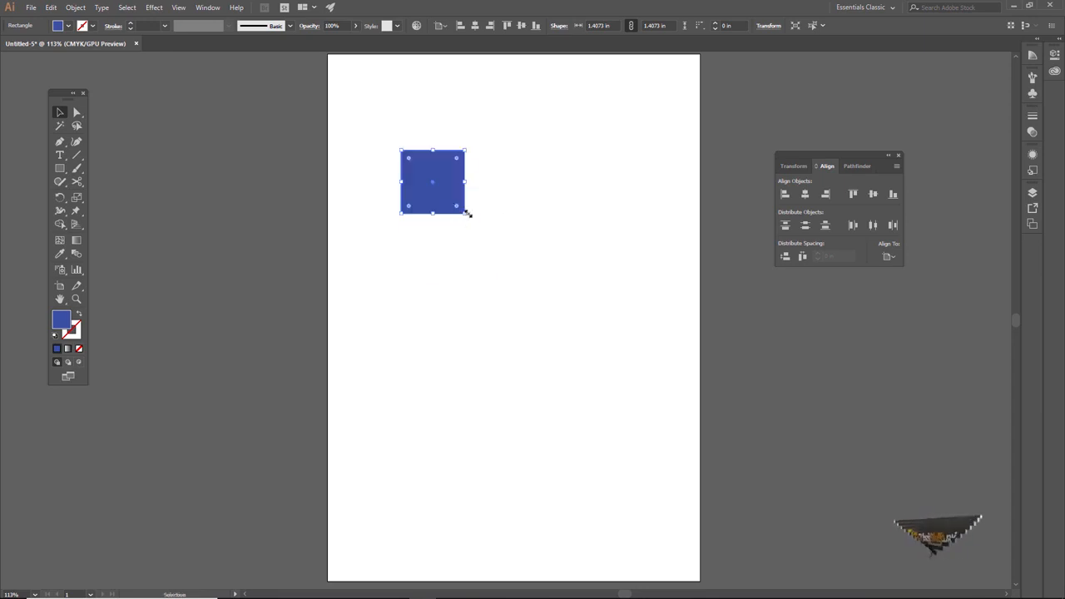
drag(467, 216, 498, 246)
drag(463, 207, 463, 339)
Fill the lower copy with red FF0000 and shrink it, centered beneath the blue square
double_click(62, 319)
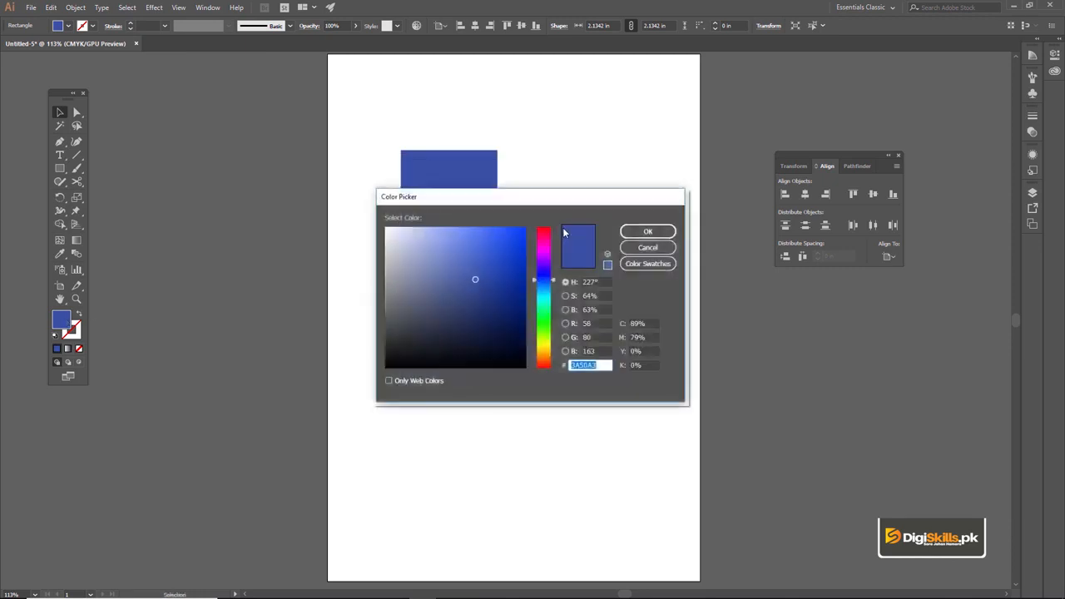
click(544, 233)
click(520, 233)
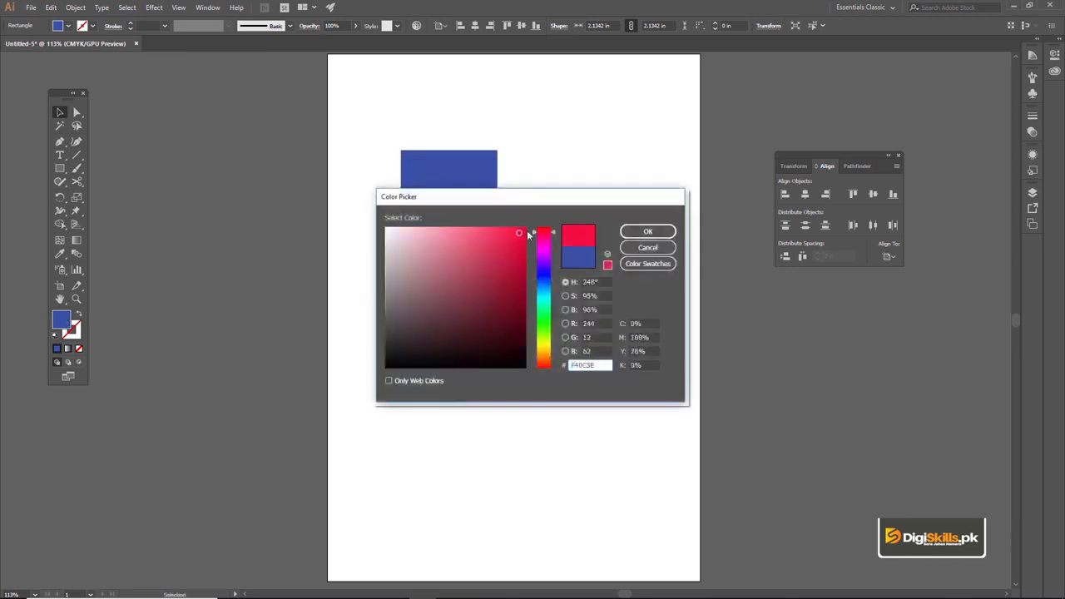
drag(551, 234, 537, 230)
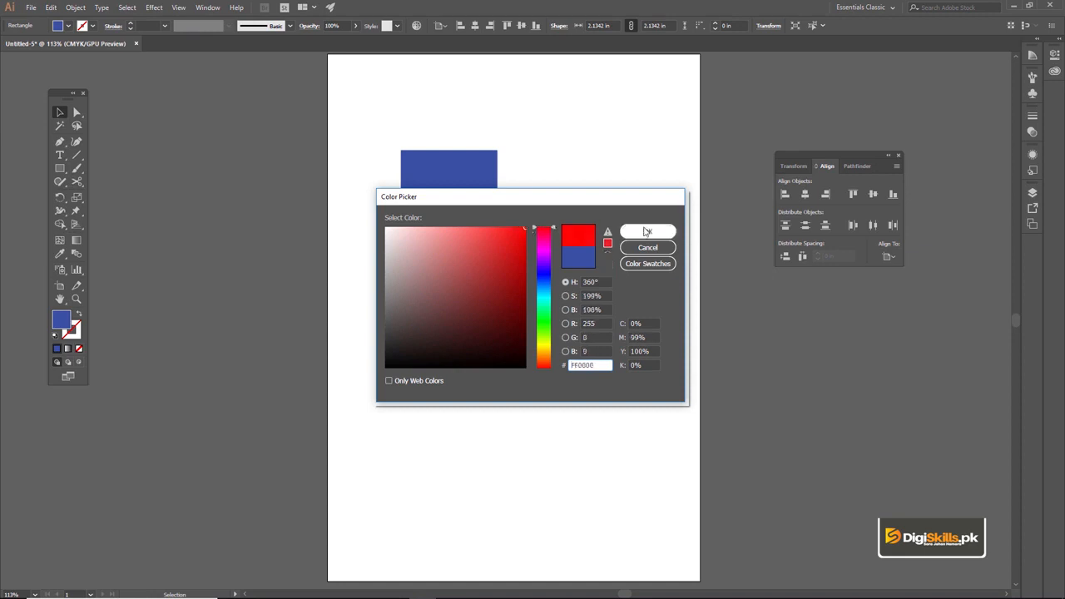
click(647, 232)
drag(499, 282, 454, 292)
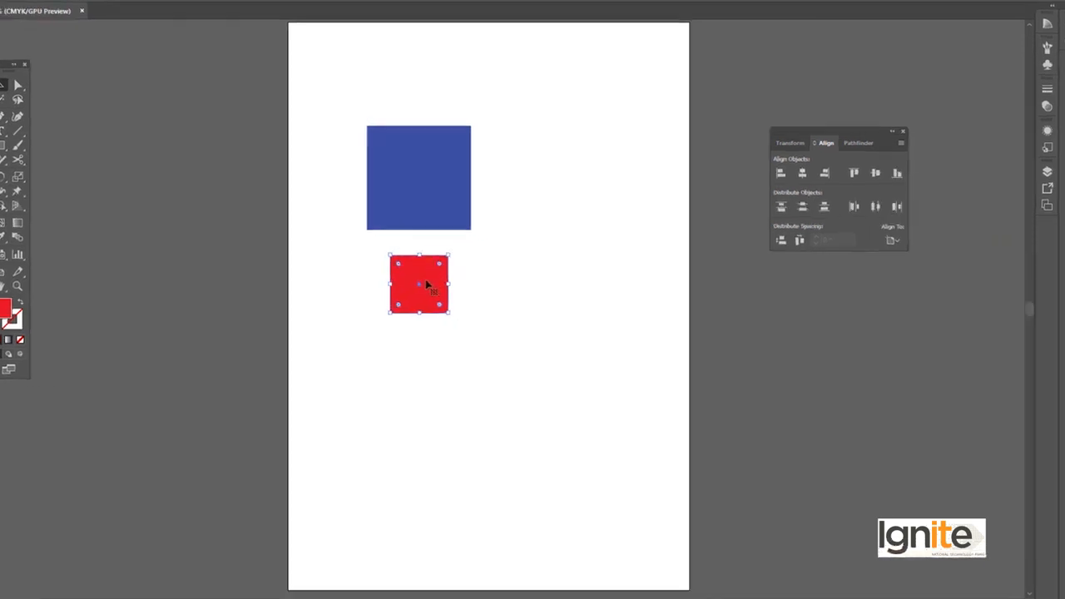
Bring the red square to the front and shift it slightly lower beneath the blue square
right_click(455, 293)
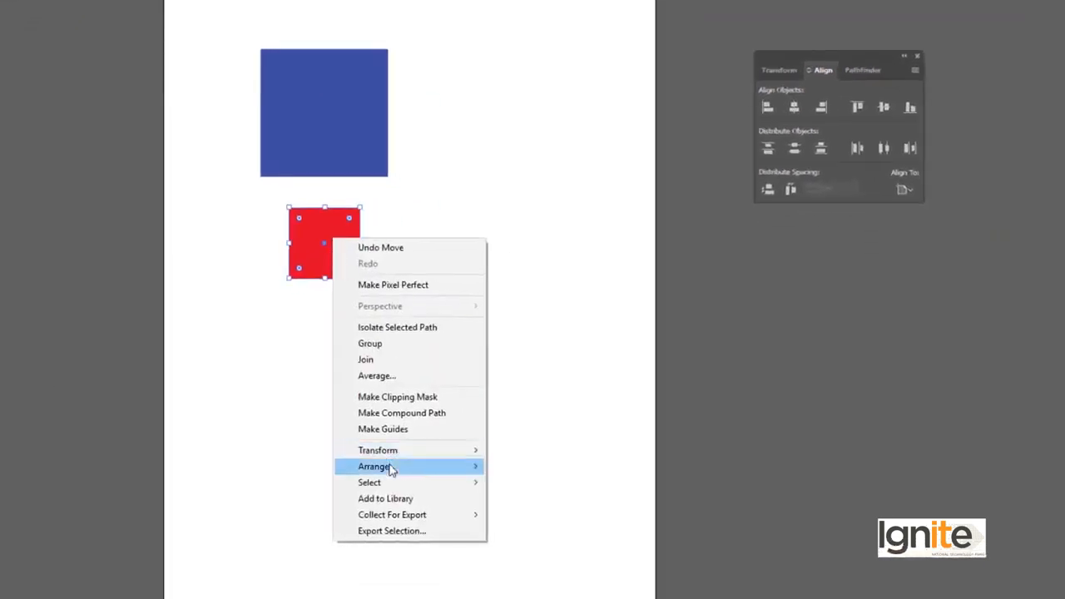
mouse_move(389, 470)
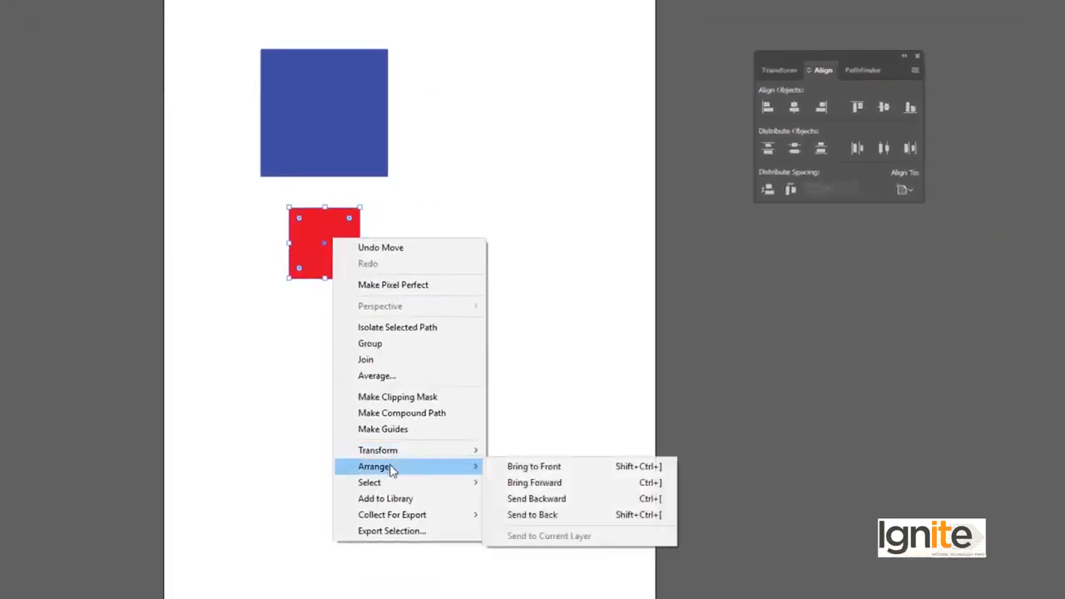
click(523, 468)
click(418, 200)
click(345, 247)
drag(345, 247, 336, 218)
drag(341, 225, 341, 236)
Select both squares, switch the alignment reference to Align to Key Object, and make the blue square the key object
shift+click(324, 132)
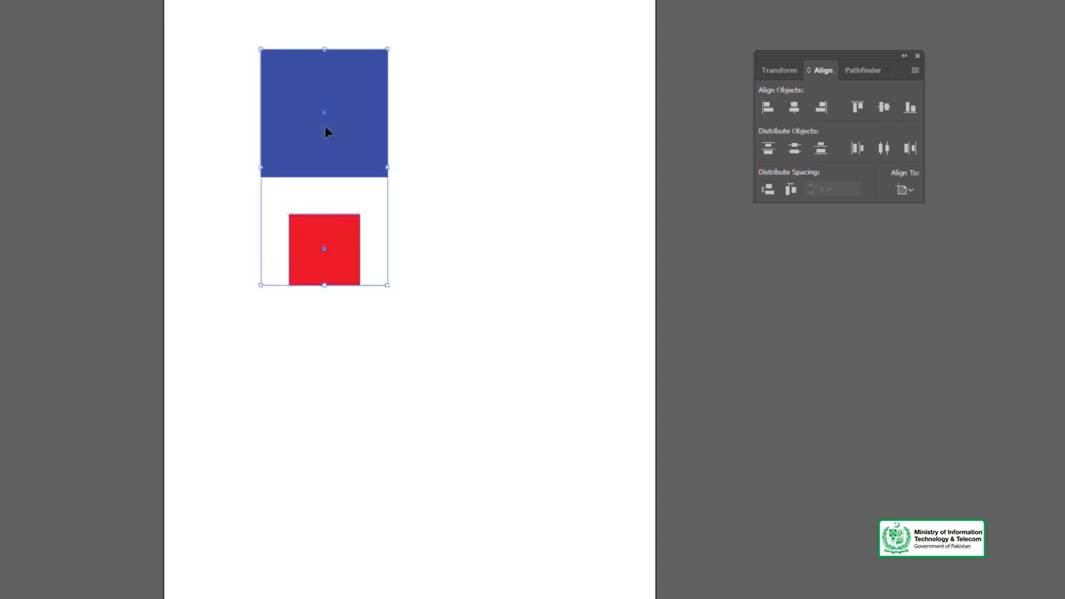
click(906, 191)
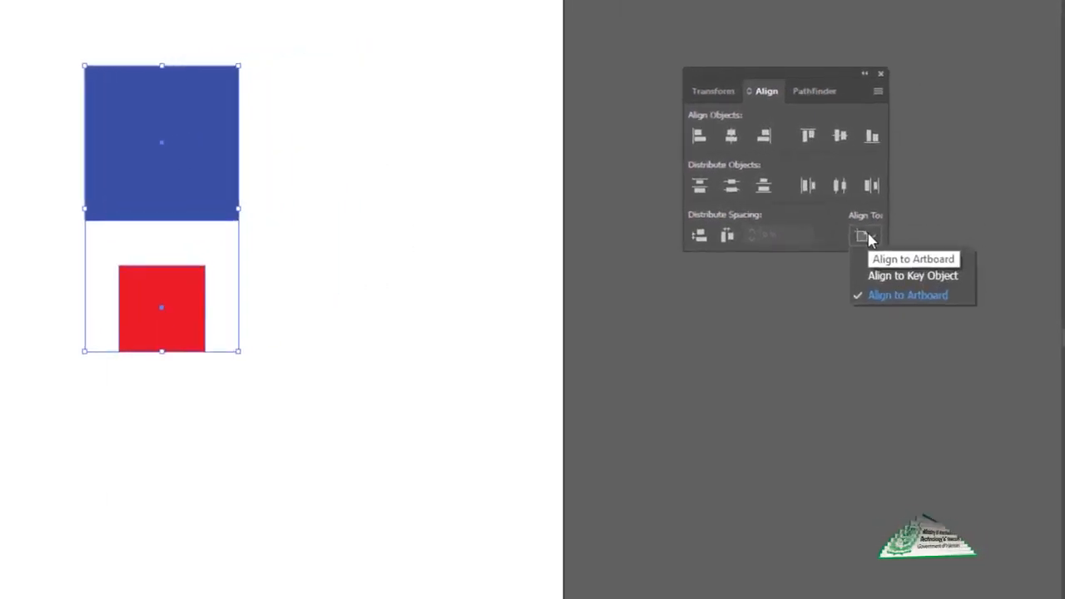
click(891, 278)
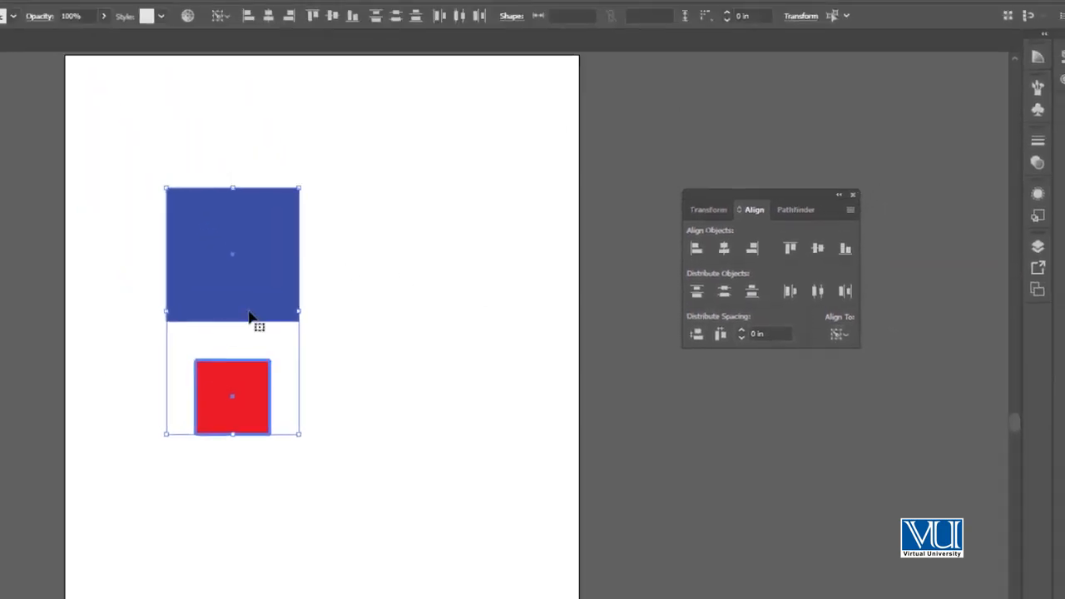
scroll(225, 329, up, 1)
scroll(252, 309, up, 1)
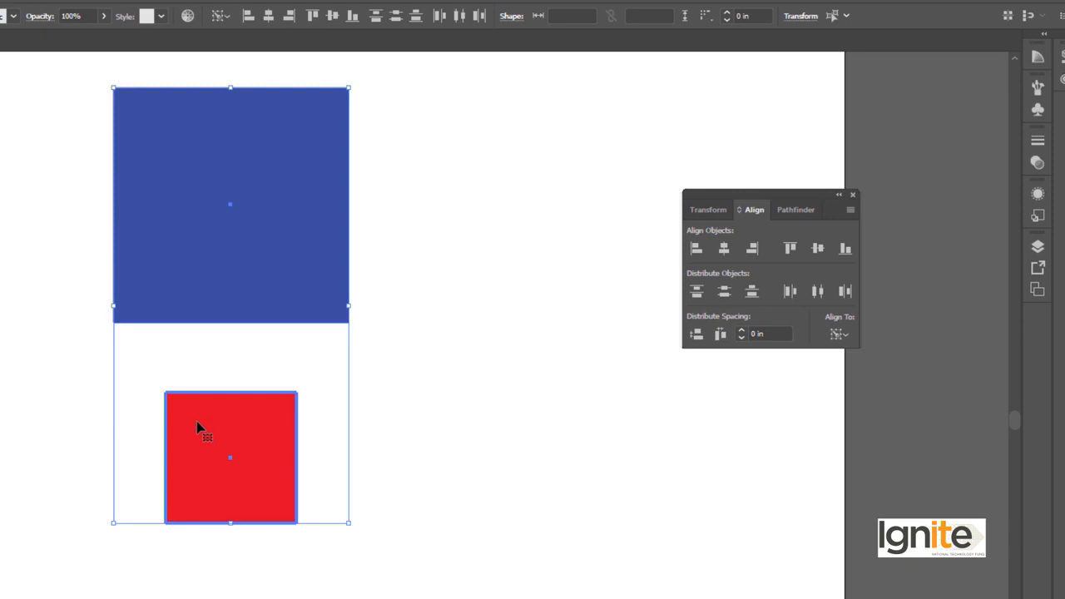
click(248, 289)
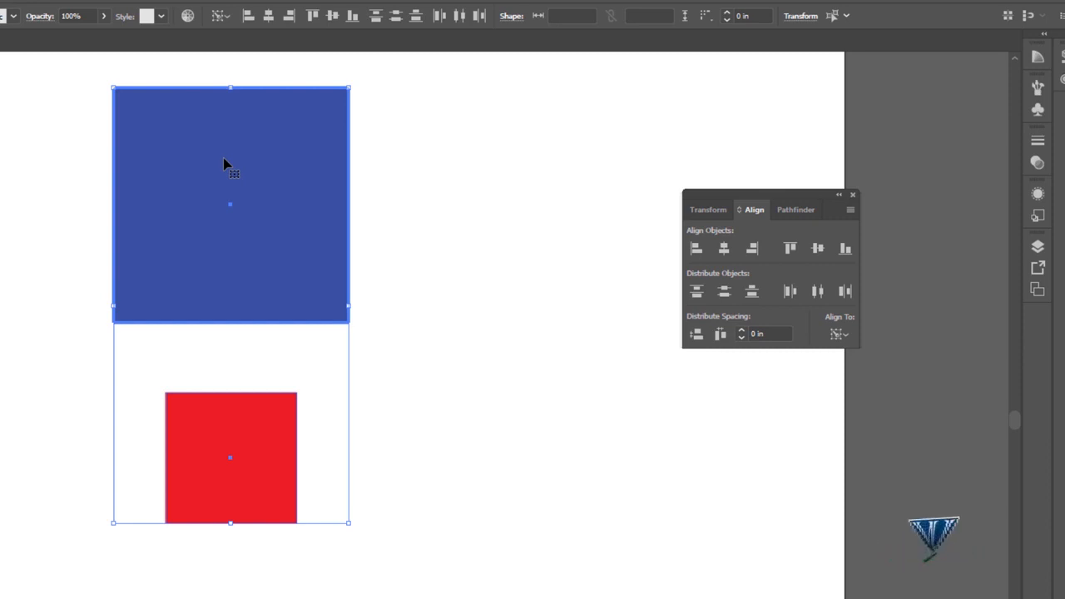
Align the red square to the blue square's left, right, top and bottom edges in turn
click(696, 254)
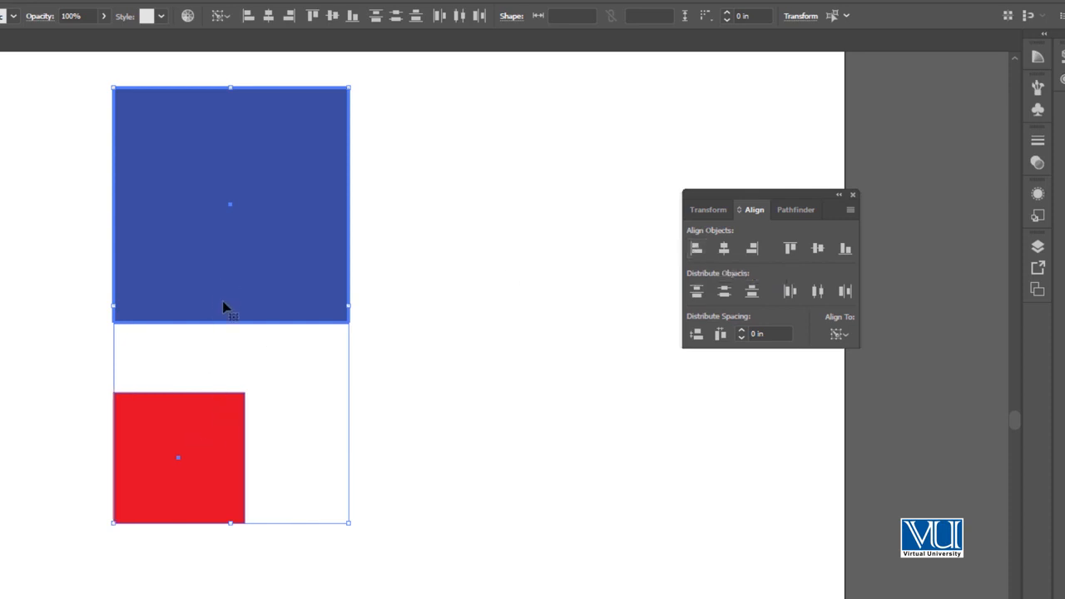
click(753, 250)
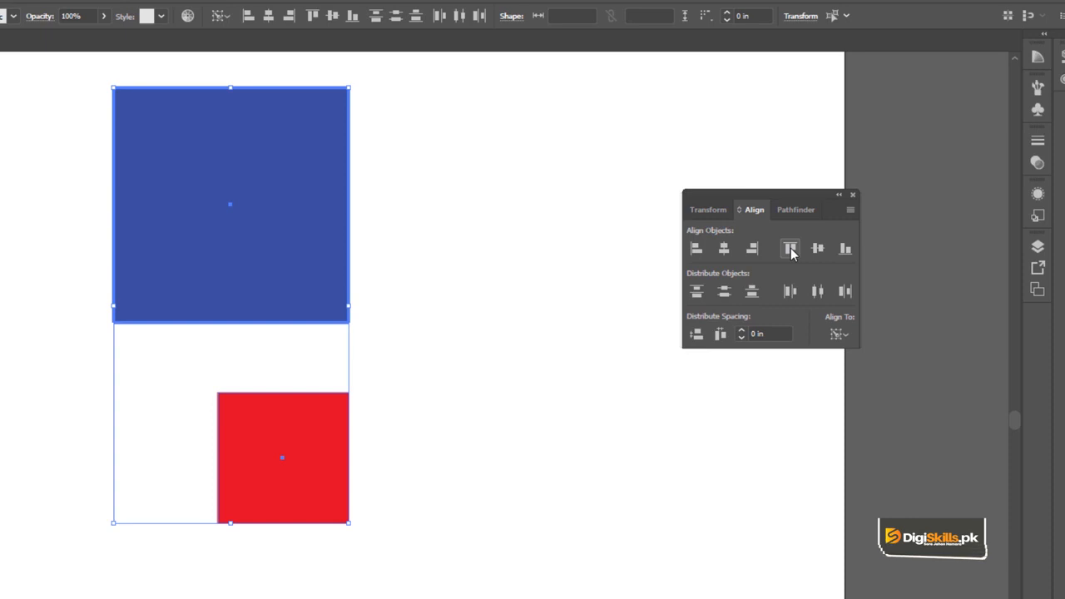
click(791, 249)
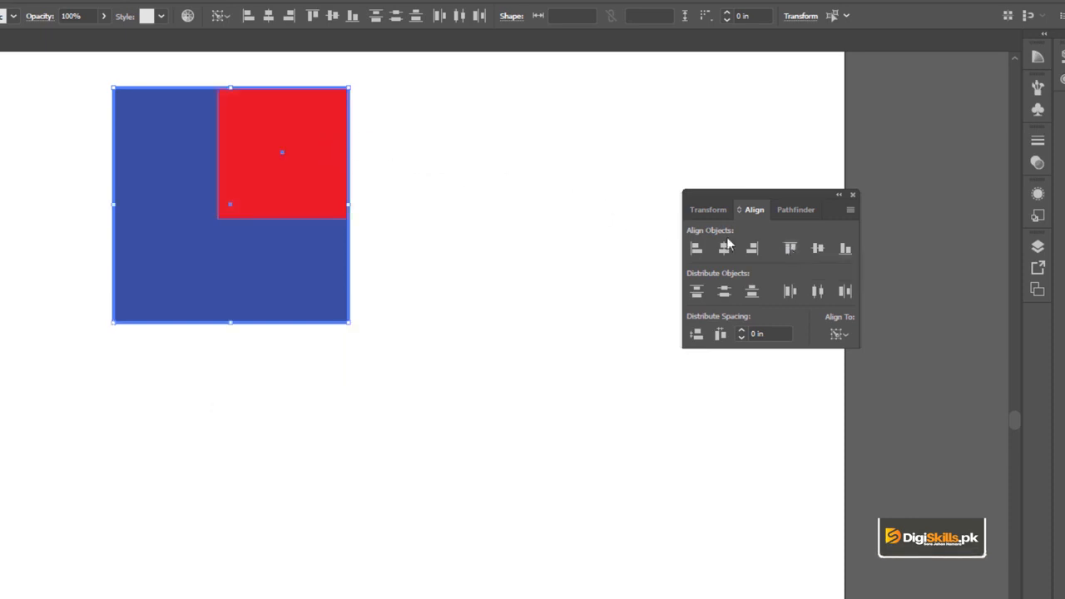
click(845, 249)
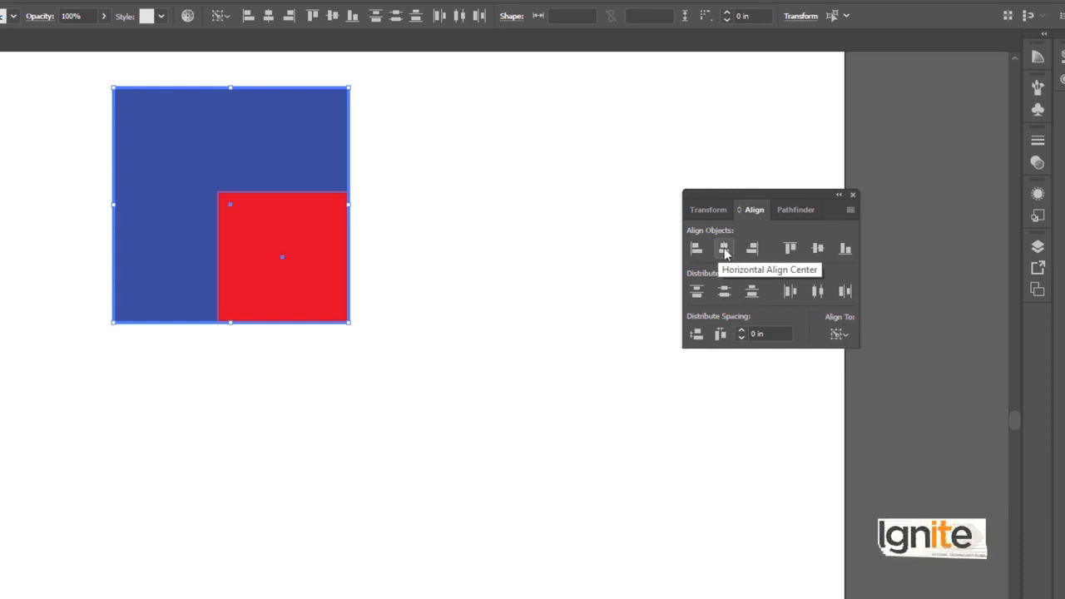
Center the red square on the blue square both horizontally and vertically
click(723, 252)
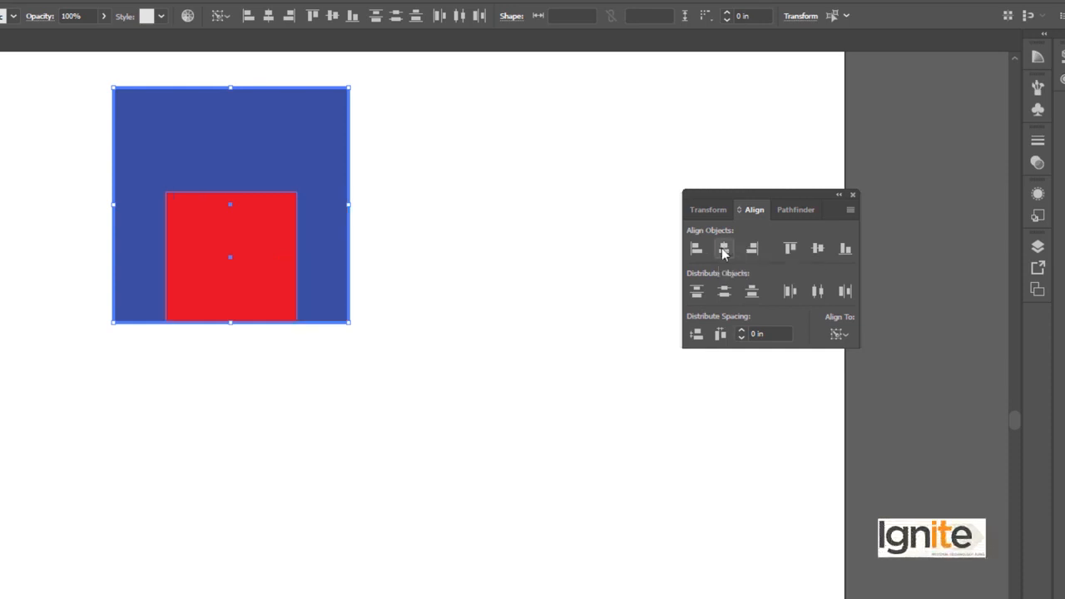
click(821, 252)
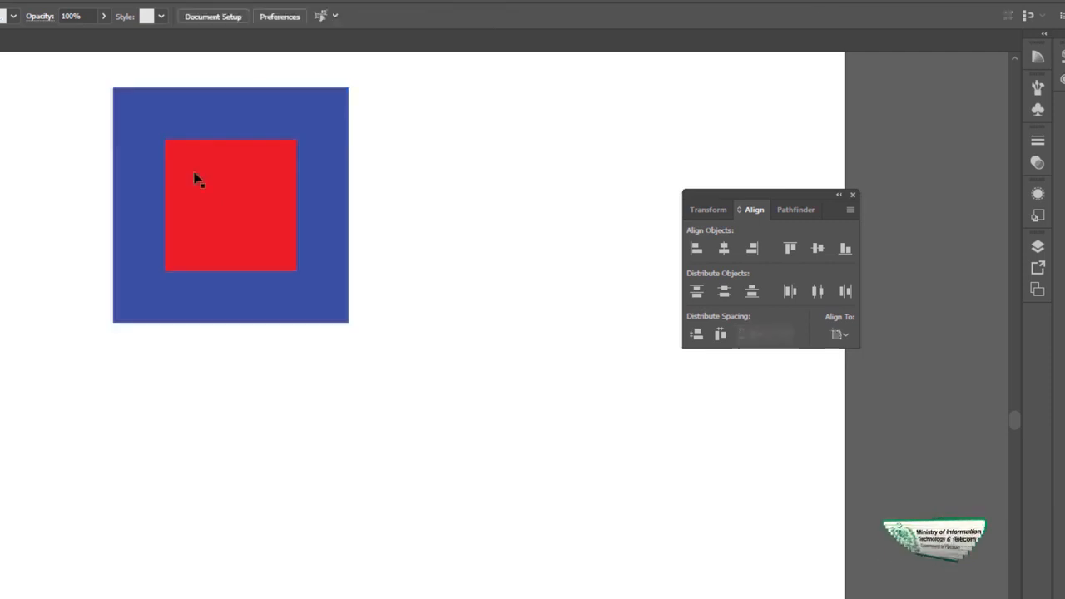
Reselect both squares together and inspect the available Align To reference options
click(195, 166)
shift+click(155, 117)
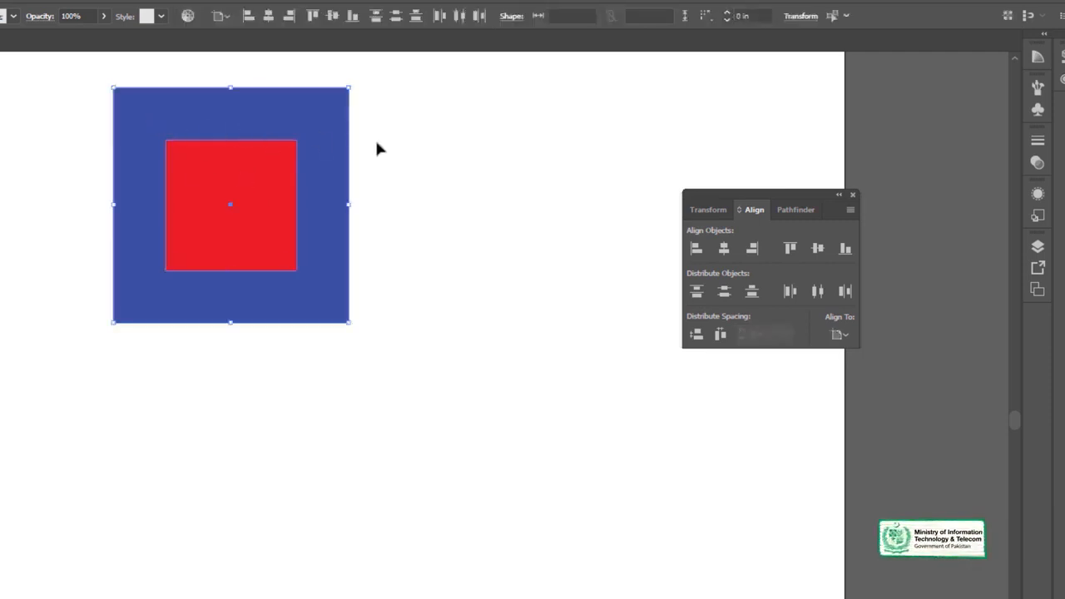
click(395, 149)
drag(254, 198, 255, 197)
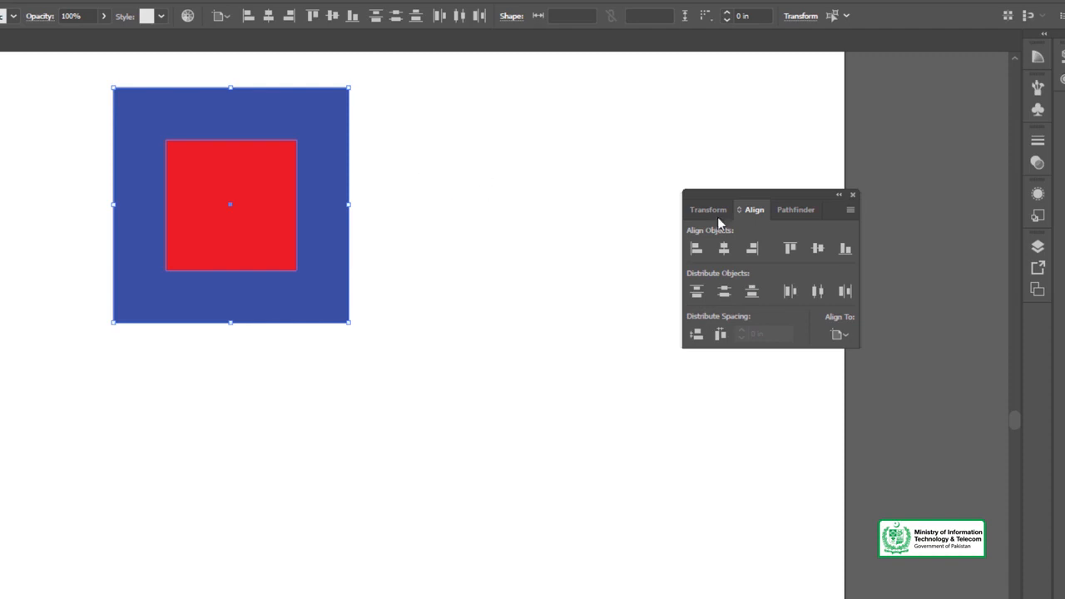
click(837, 335)
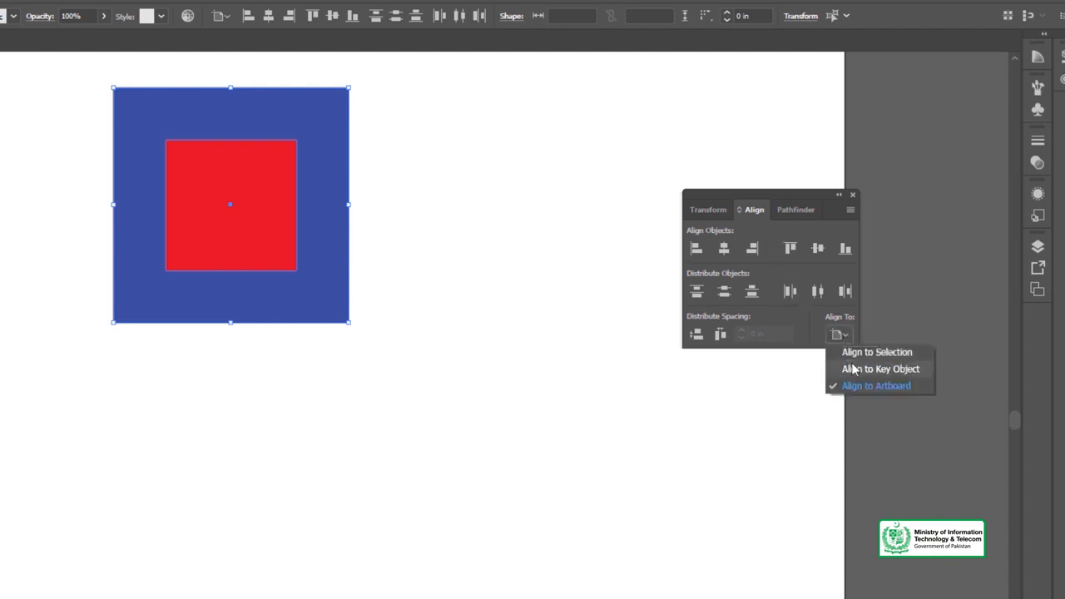
click(456, 202)
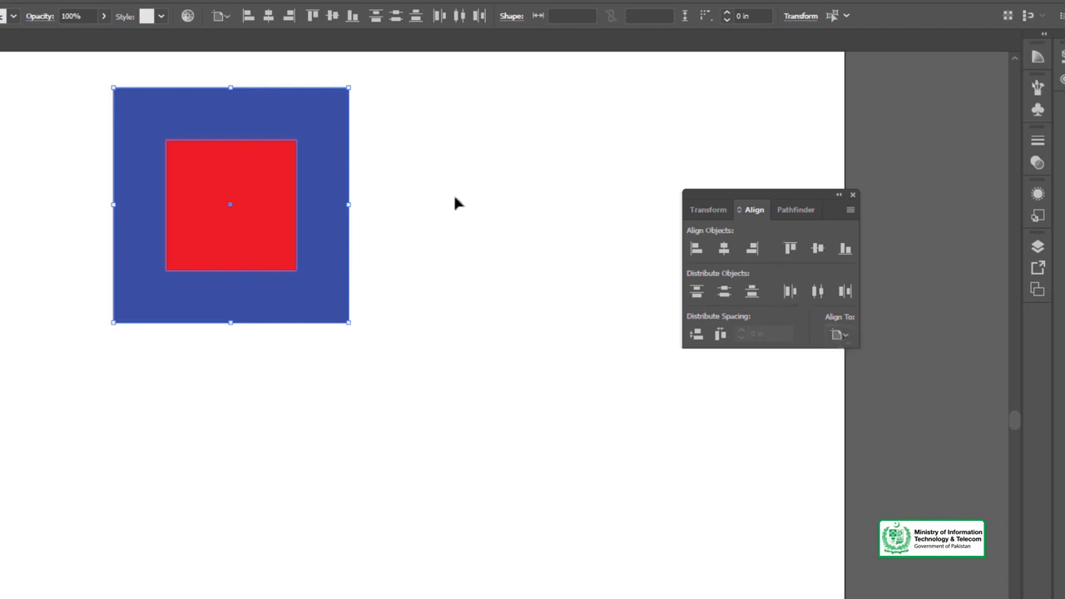
click(386, 148)
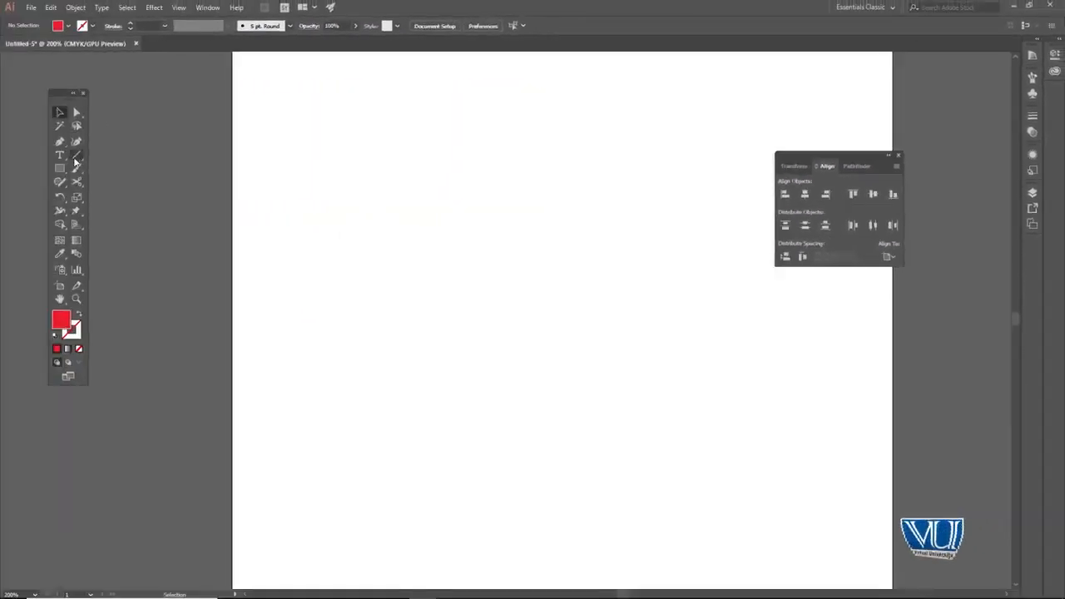
Draw a red square near the page's upper left and duplicate it downward to form a column of three squares
click(59, 167)
drag(324, 111, 395, 182)
key(v)
drag(347, 138, 357, 447)
Draw a red circle about 1.35 in across between the column's first and second squares
drag(59, 167, 99, 194)
mouse_move(329, 217)
mouse_down()
mouse_move(380, 250)
mouse_move(355, 241)
mouse_move(416, 196)
mouse_up()
key(v)
Fill the selected circle with purple, hue 272° (8821EA)
double_click(66, 321)
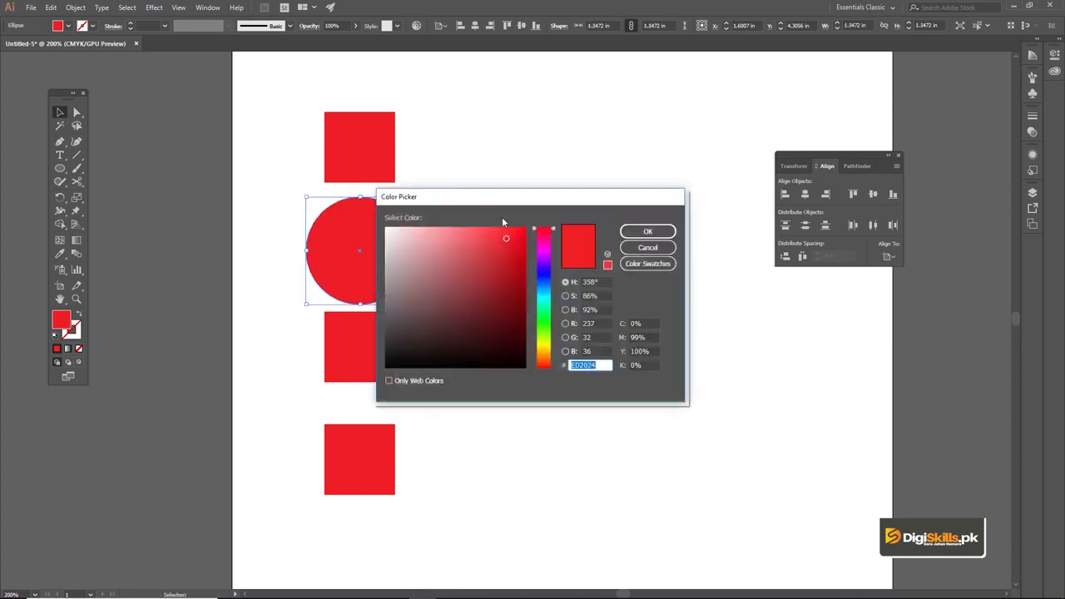
click(547, 265)
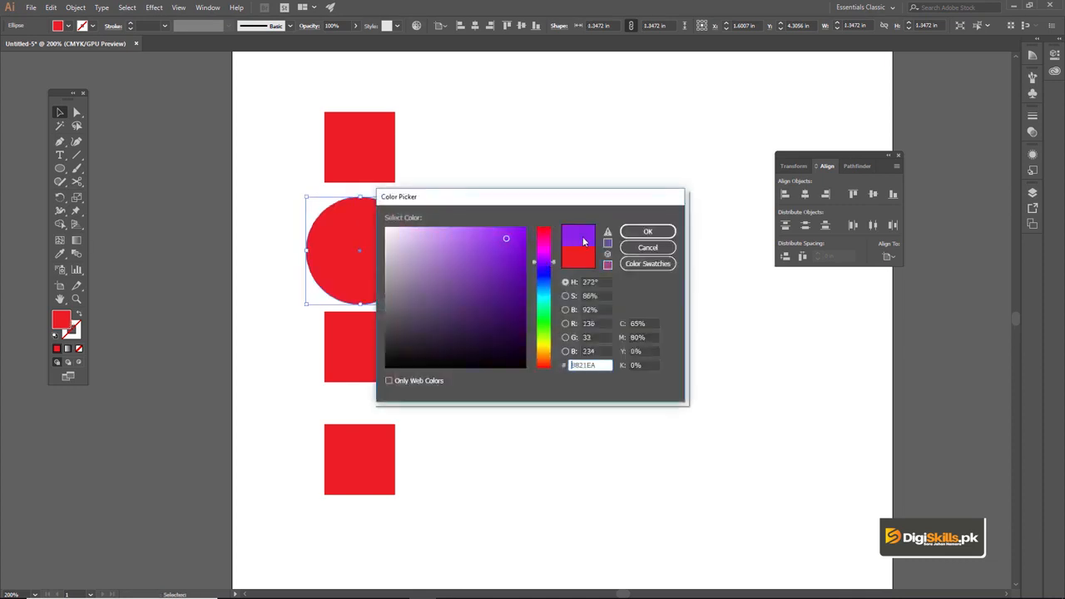
click(648, 232)
Fill the square directly below the circle with green, hue 139° (21EA5F)
click(391, 335)
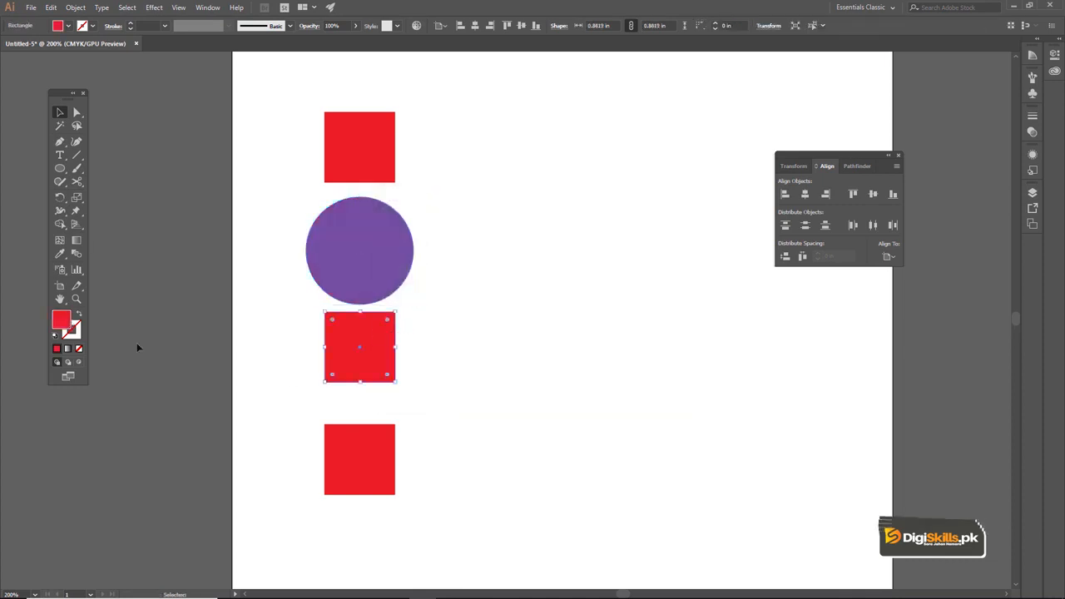
double_click(62, 320)
click(545, 320)
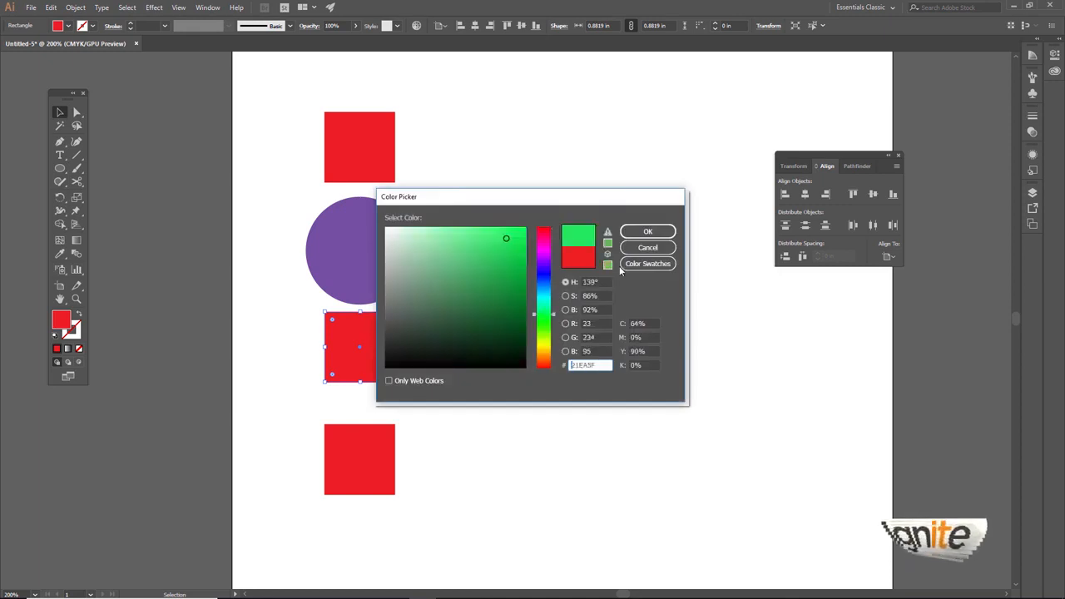
click(648, 231)
Fill the lowest square in the column with cyan, hue 186° (21DCEA), and clear the selection
click(378, 437)
double_click(66, 319)
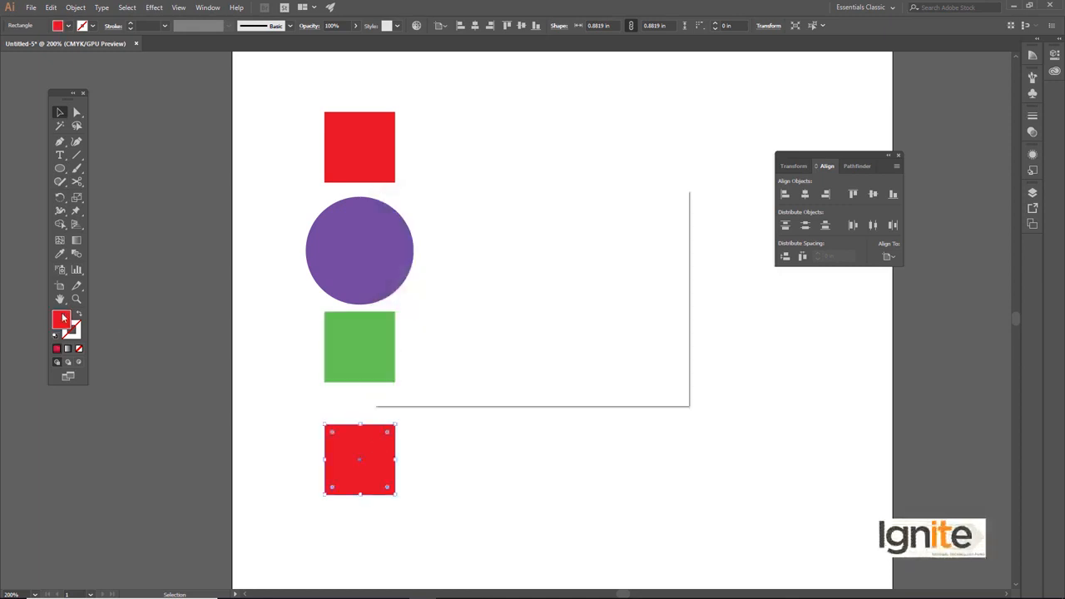
click(545, 297)
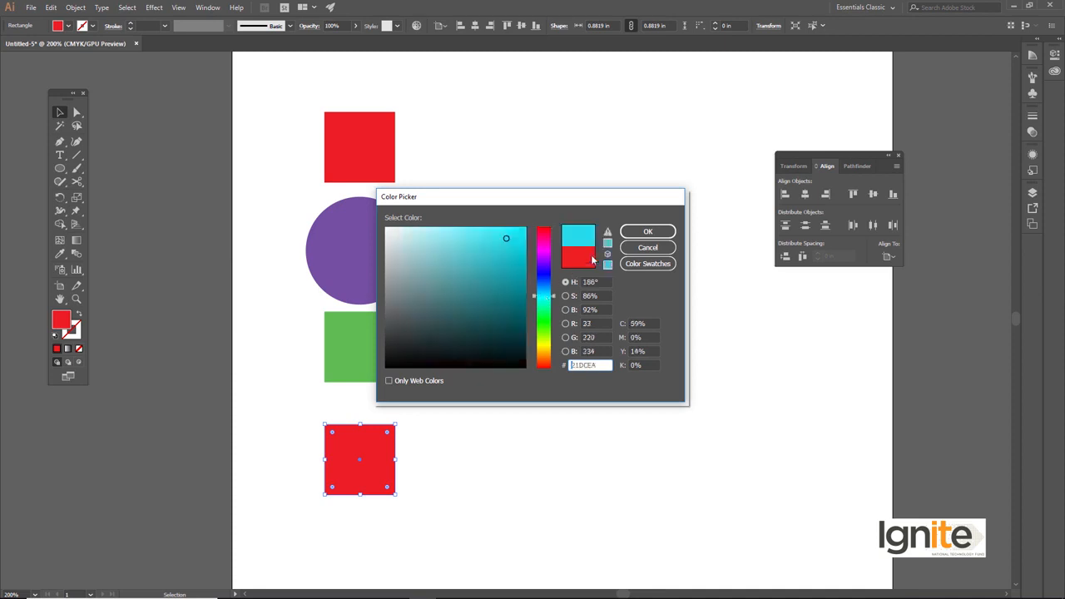
click(648, 231)
click(519, 232)
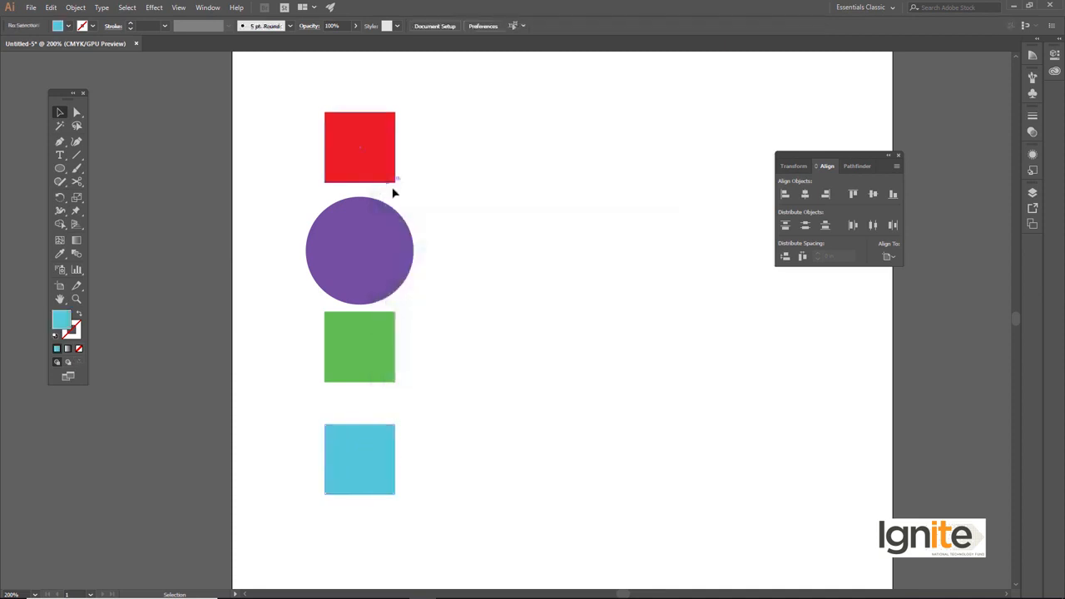
Select all four shapes in the column and set the alignment reference to Align to Selection
drag(411, 274, 432, 204)
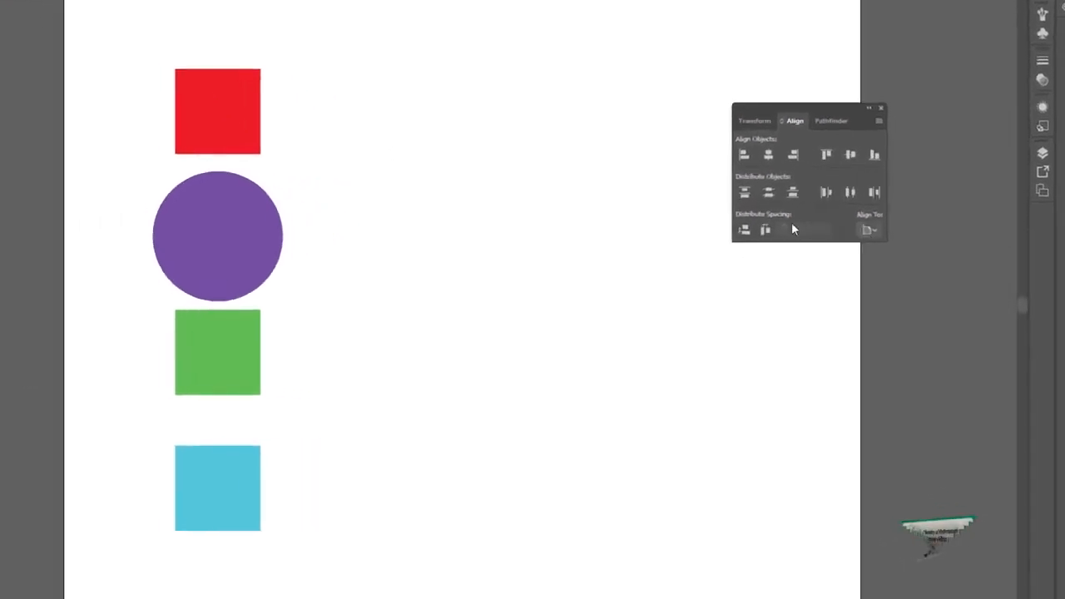
drag(144, 65, 252, 516)
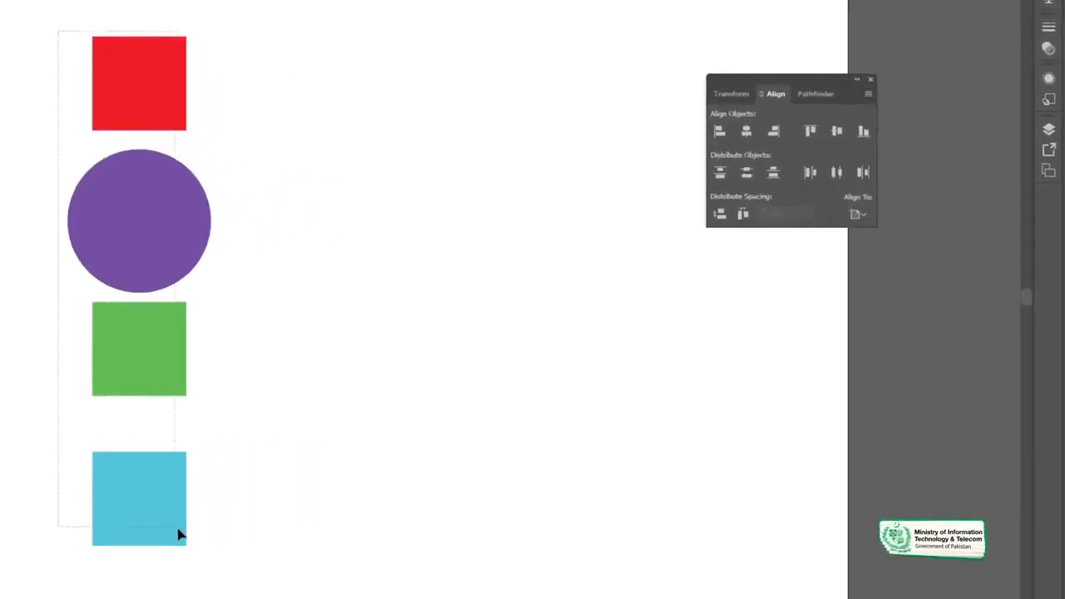
drag(178, 535, 190, 532)
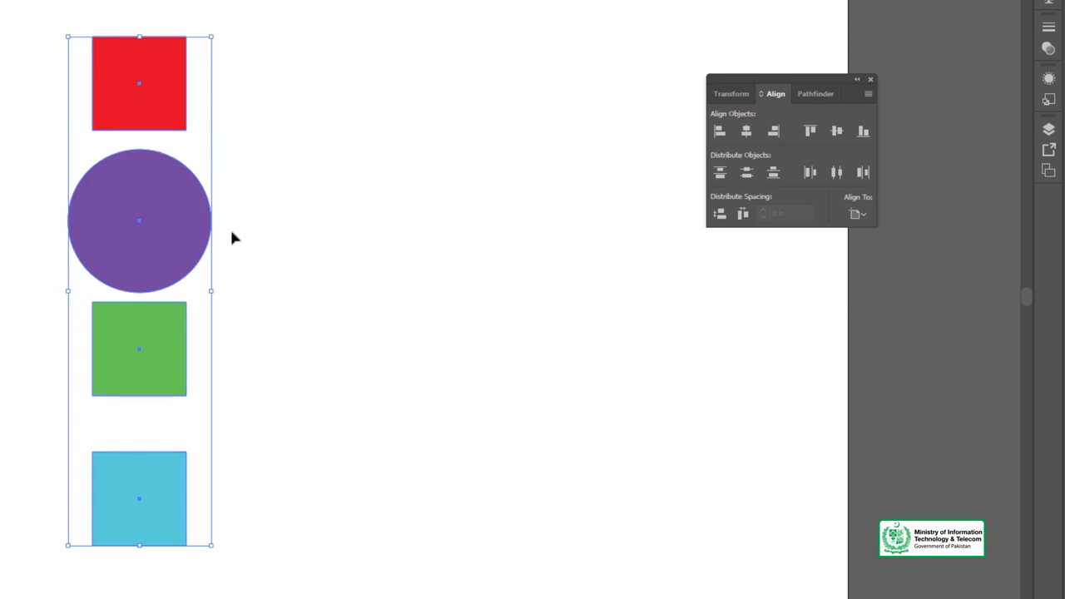
click(863, 214)
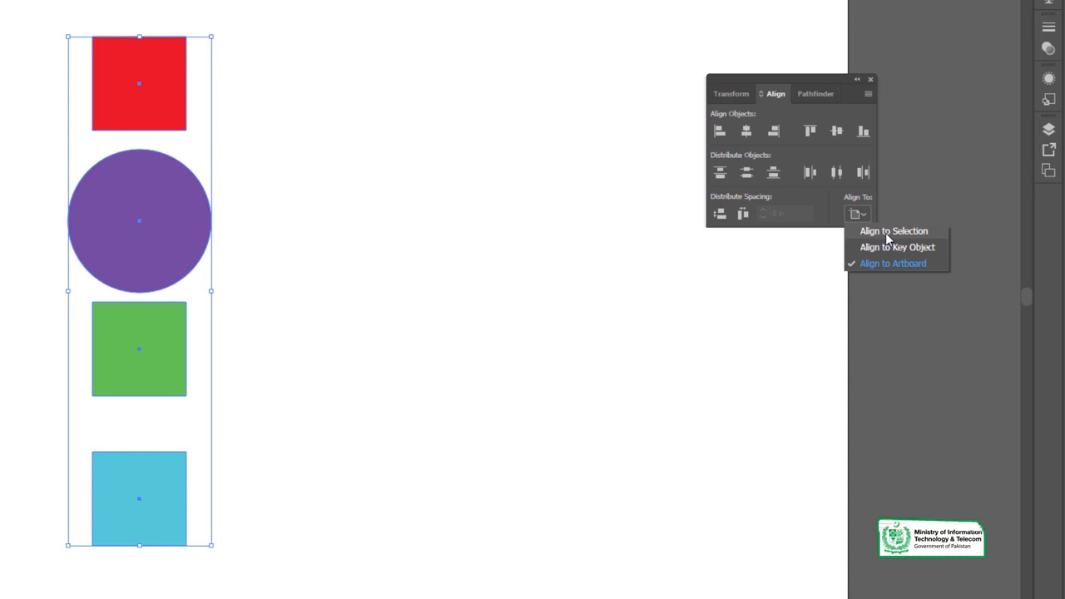
click(886, 232)
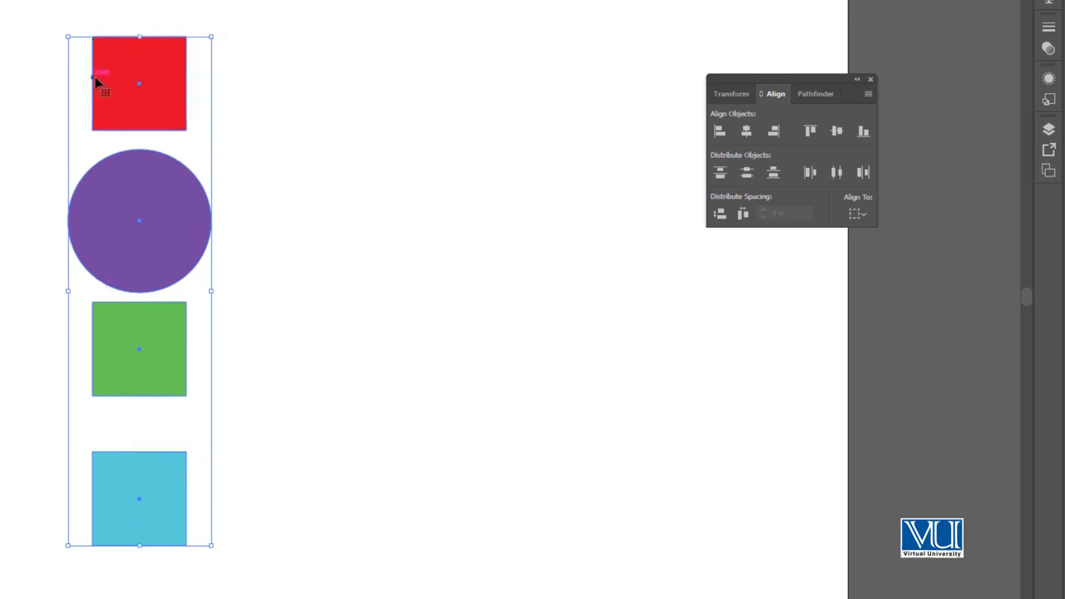
Align the four shapes by their left edges, and then by their right edges
click(718, 133)
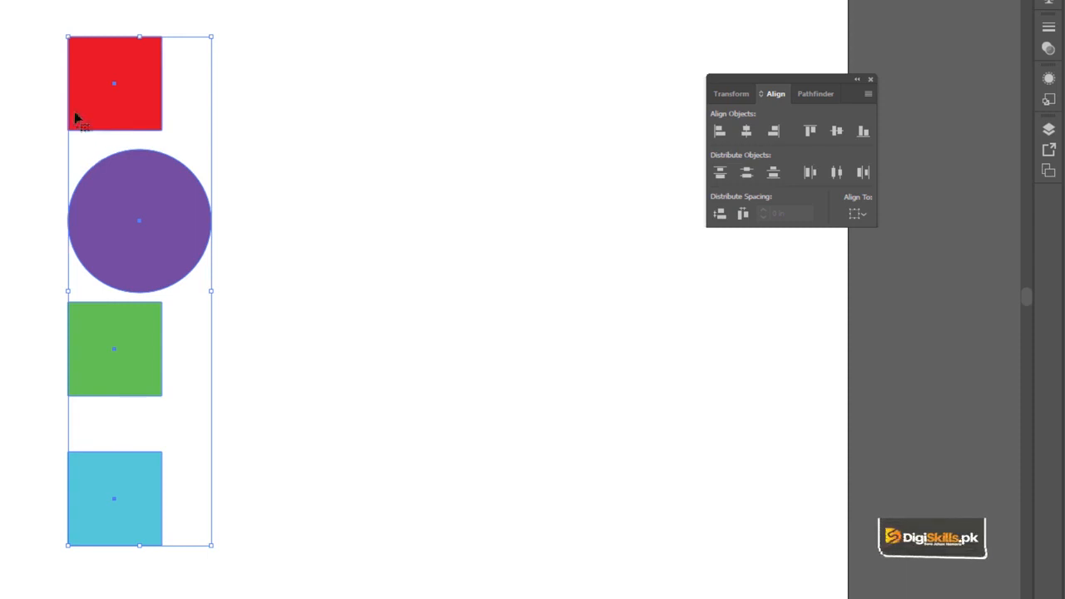
click(775, 132)
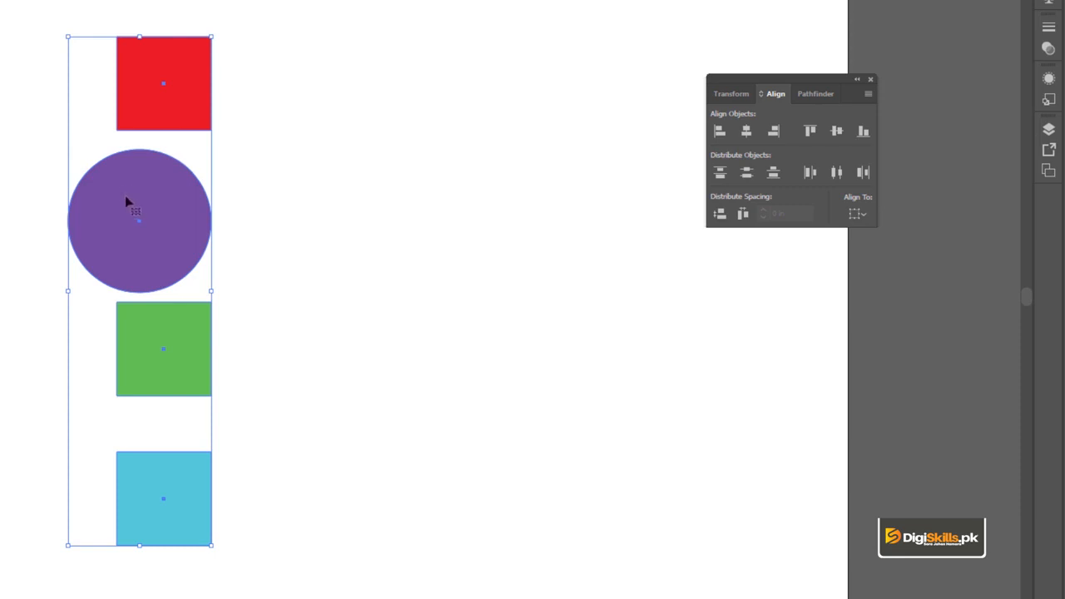
Try aligning the four column shapes by their top edges and undo that alignment
click(809, 133)
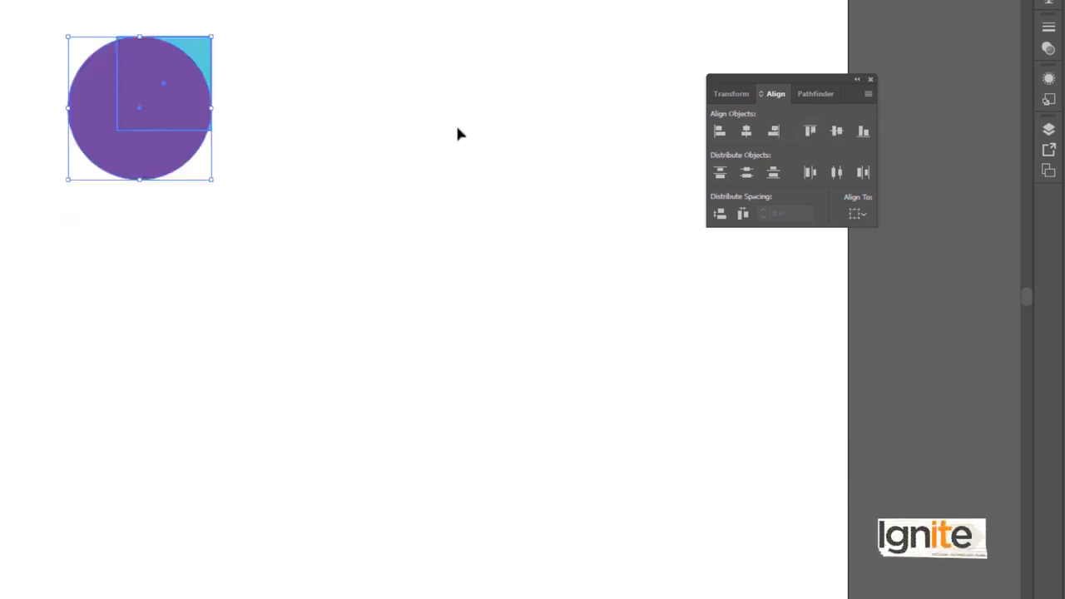
key(ctrl+z)
Move the circle, the green square and the cyan square up beside the red square to form a horizontal row
click(336, 103)
drag(153, 190, 320, 57)
drag(144, 307, 448, 57)
drag(163, 496, 590, 80)
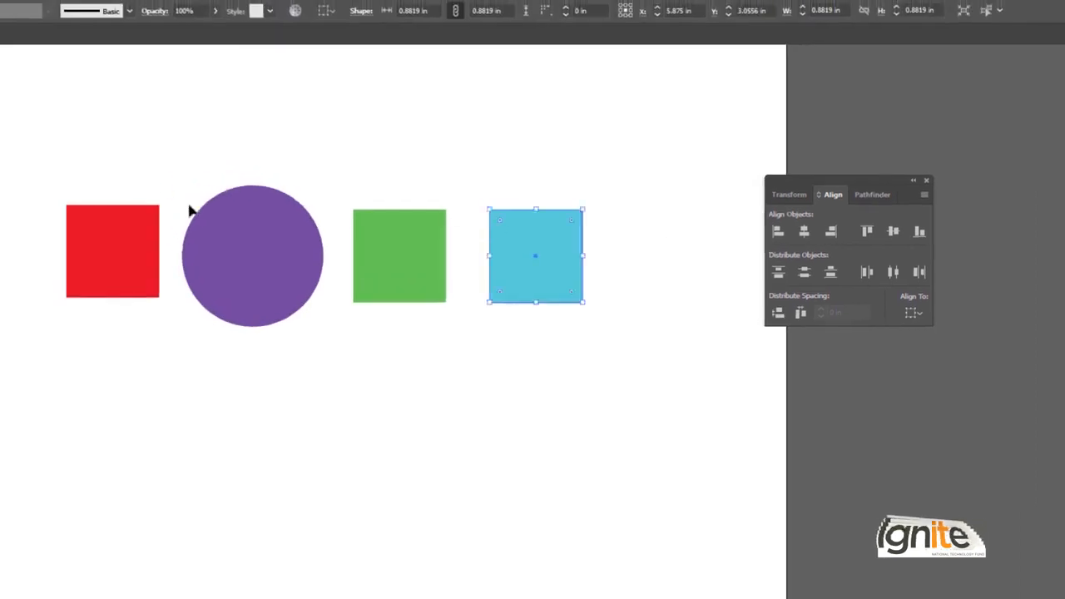
Select the row of four shapes and align their top edges, and then their bottom edges
drag(86, 163, 653, 287)
click(867, 233)
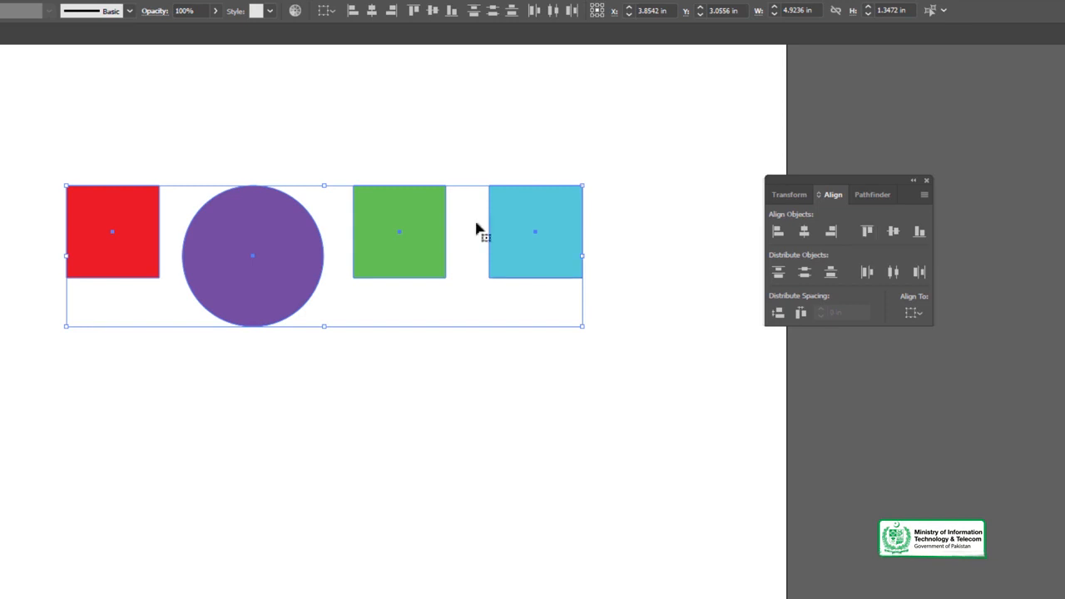
click(920, 232)
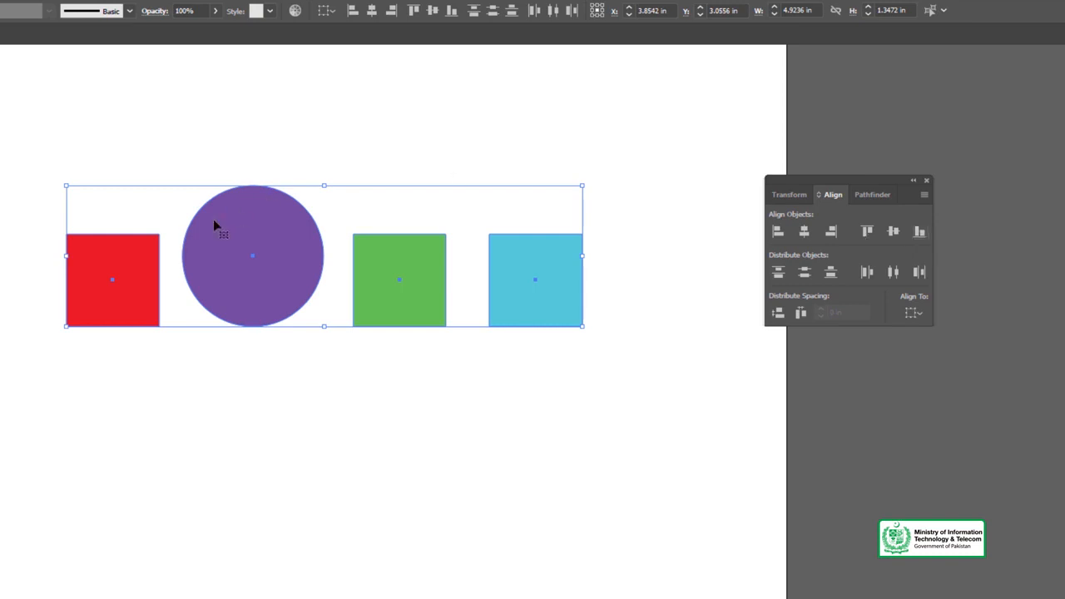
click(628, 135)
Send the purple circle to the back of the stacking order, behind the three squares
drag(668, 203, 382, 349)
click(119, 344)
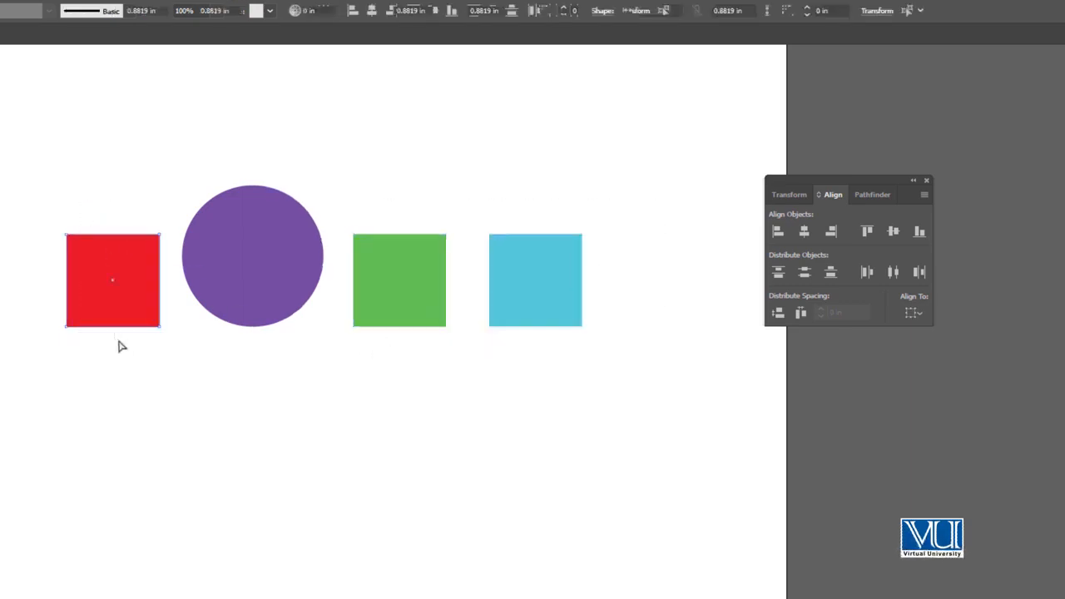
click(106, 292)
click(237, 233)
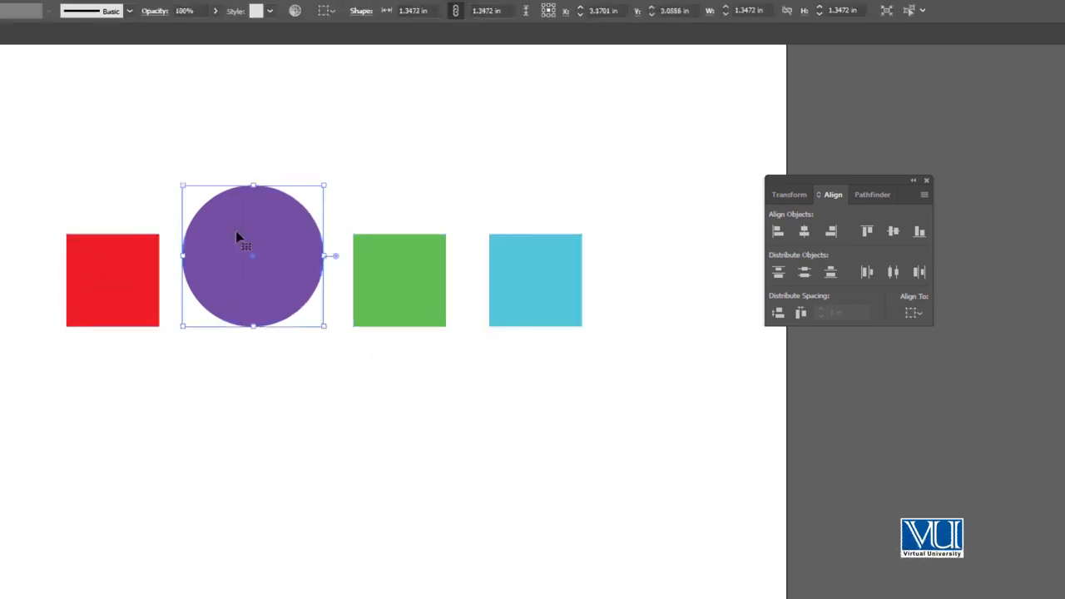
right_click(237, 231)
mouse_move(315, 464)
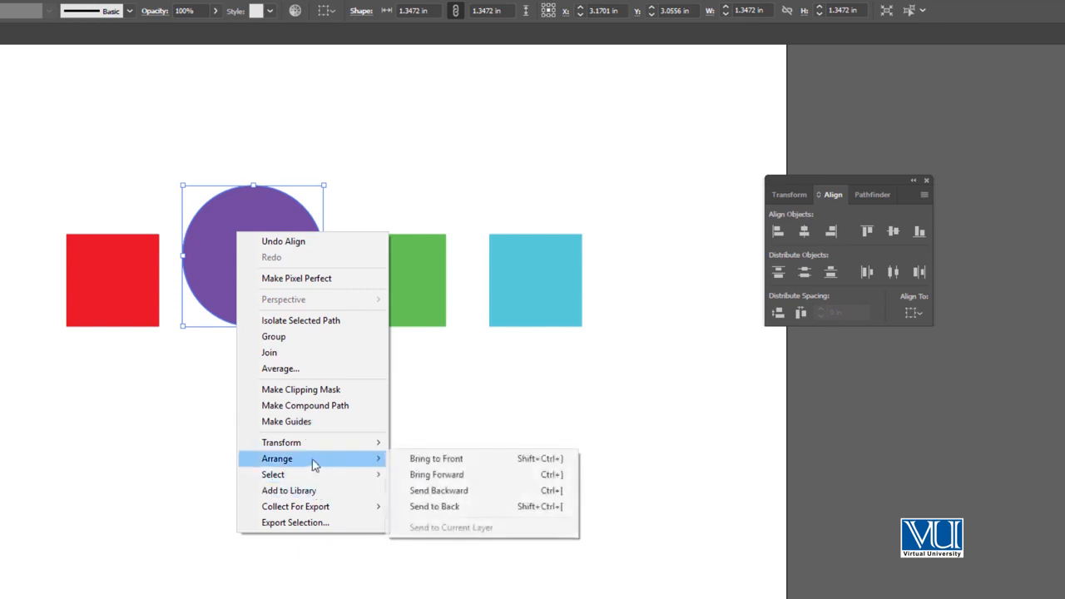
click(434, 507)
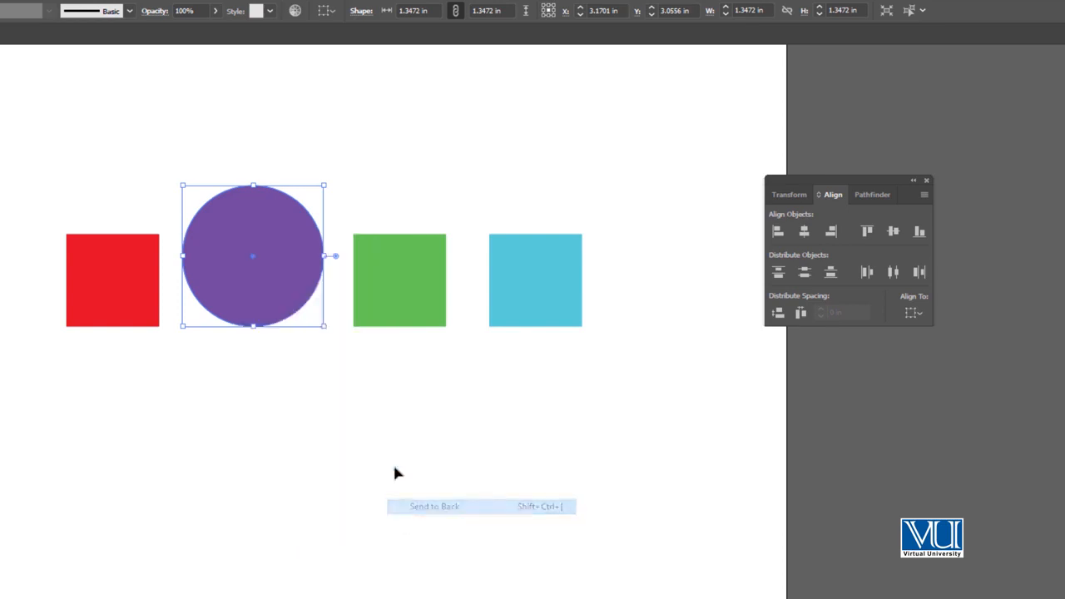
click(394, 471)
Move the green, cyan and red squares over the circle one at a time to check the stacking, undoing each move
drag(389, 277, 333, 269)
key(ctrl+z)
drag(532, 281, 320, 266)
key(ctrl+z)
drag(126, 274, 243, 265)
key(ctrl+z)
Select all four shapes and align their centers both horizontally and vertically
drag(32, 174, 584, 331)
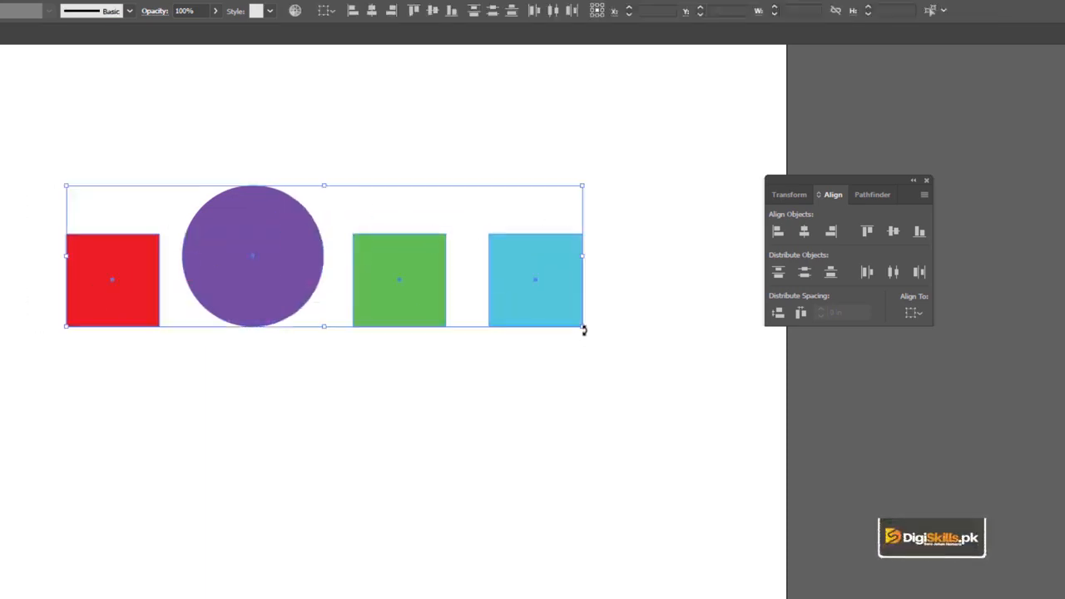
click(803, 233)
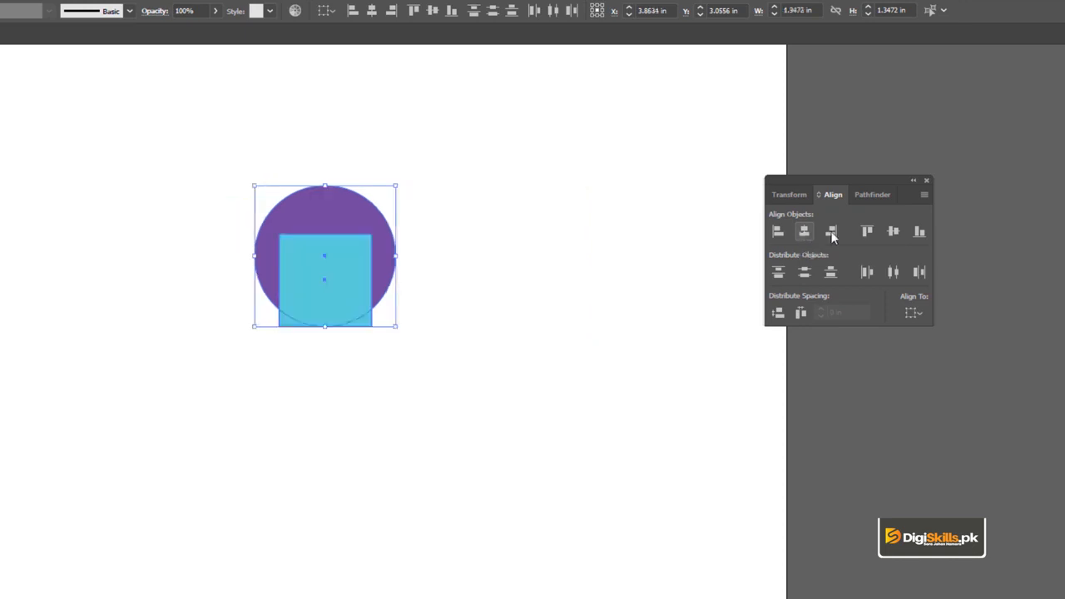
click(893, 233)
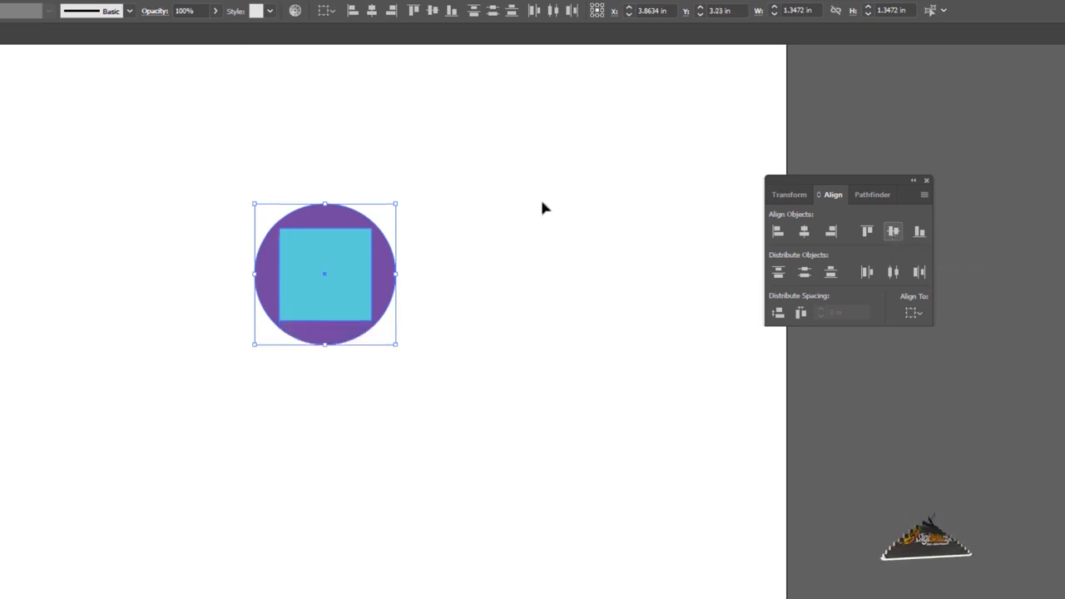
Select the stacked circle and squares and delete them to clear the artboard
click(359, 151)
click(322, 267)
drag(231, 164, 372, 310)
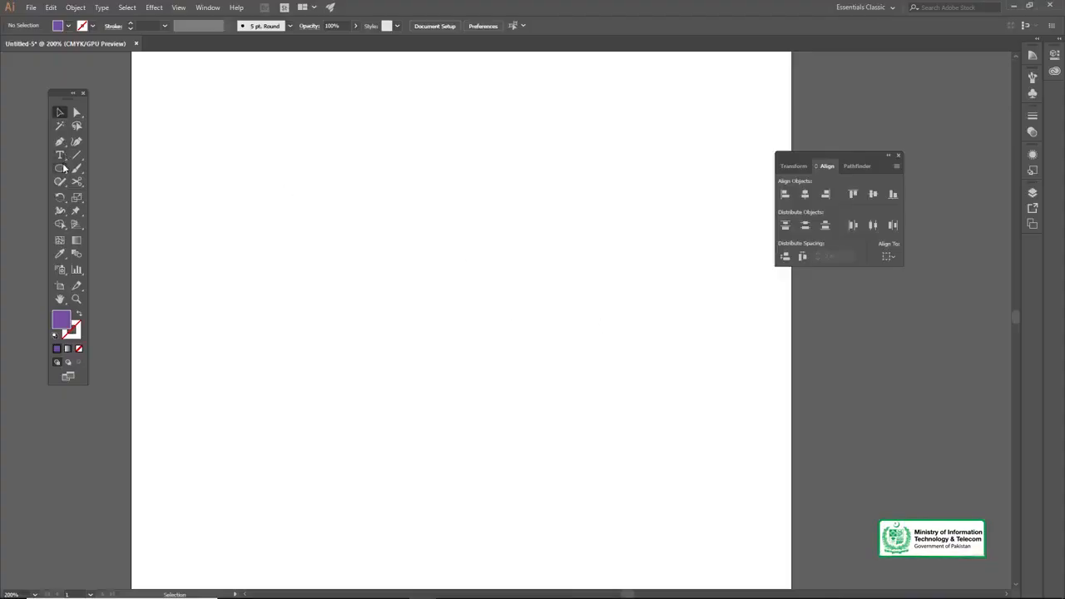
Draw a purple square about 0.76 in wide and duplicate it straight down to form a column of four squares
drag(64, 169, 115, 170)
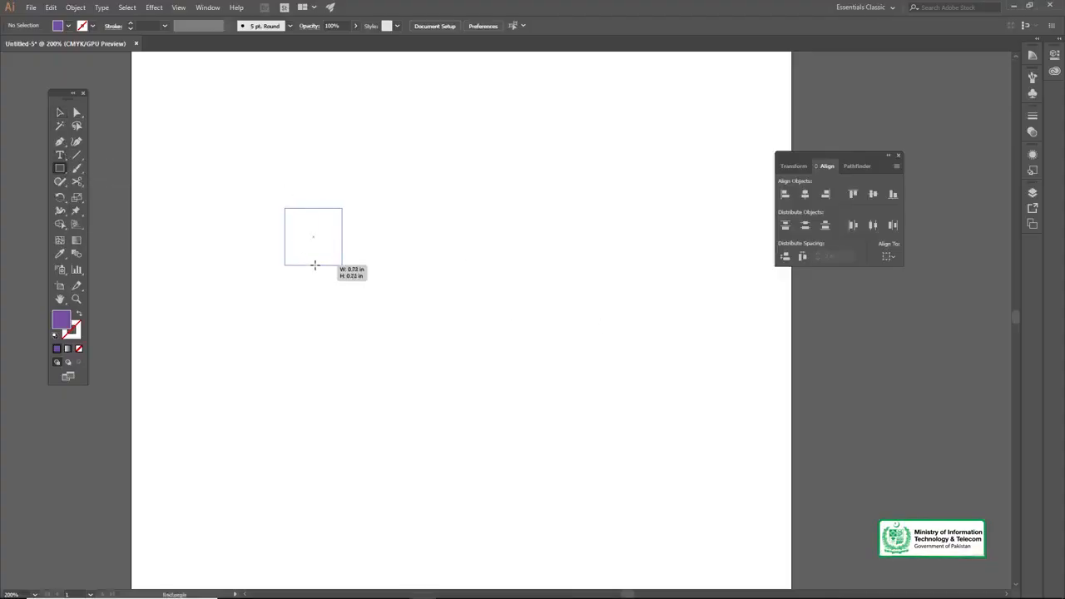
drag(315, 264, 345, 268)
key(v)
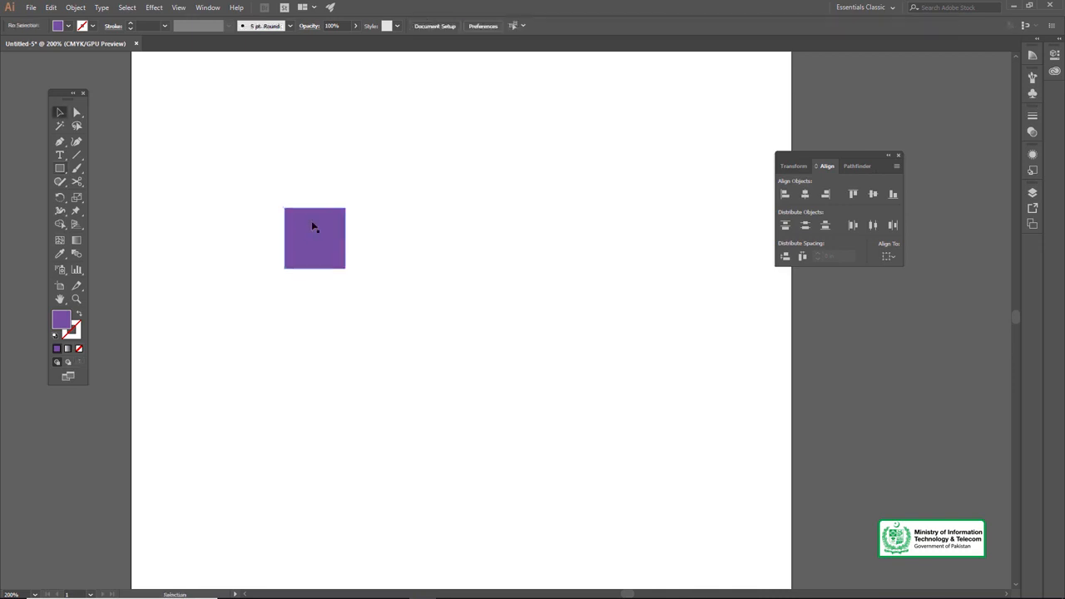
drag(312, 233, 303, 529)
drag(400, 396, 412, 291)
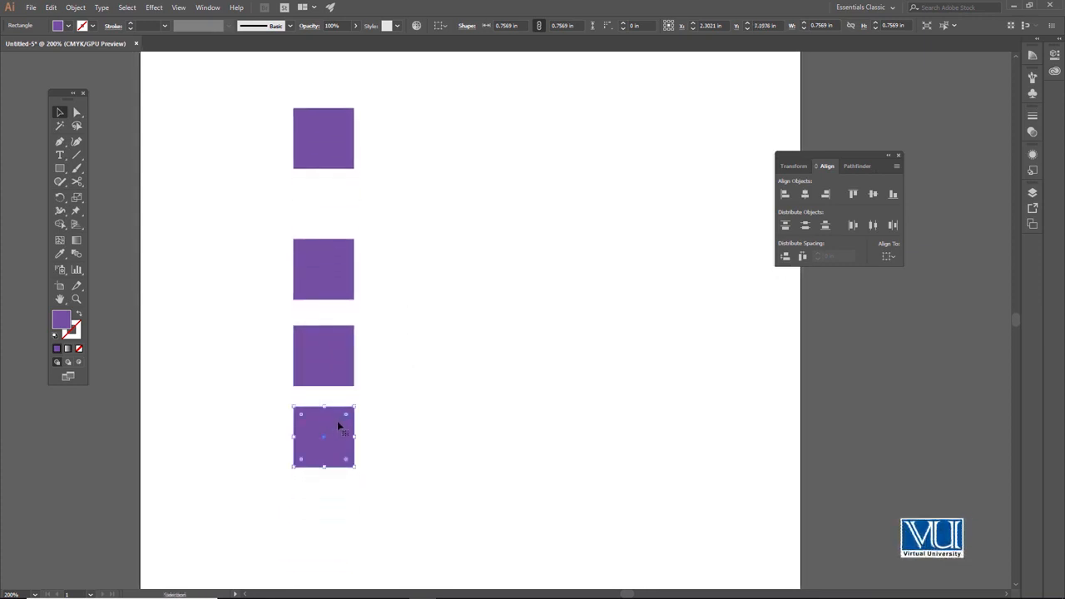
Move the squares up or down within the column to make the gaps between them uneven
drag(332, 475, 332, 476)
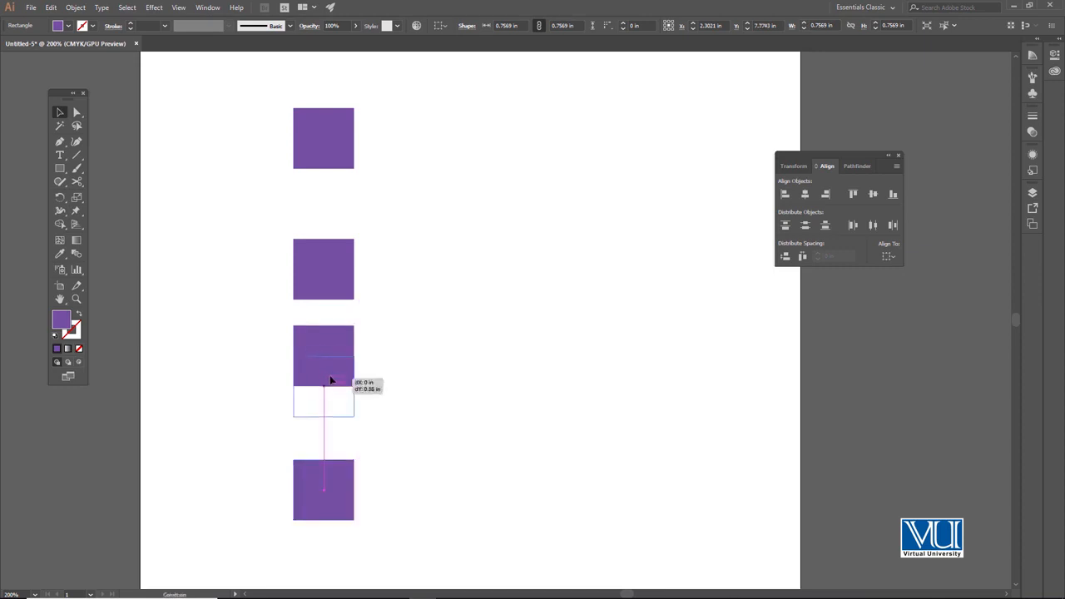
drag(330, 380, 331, 381)
drag(323, 292, 323, 293)
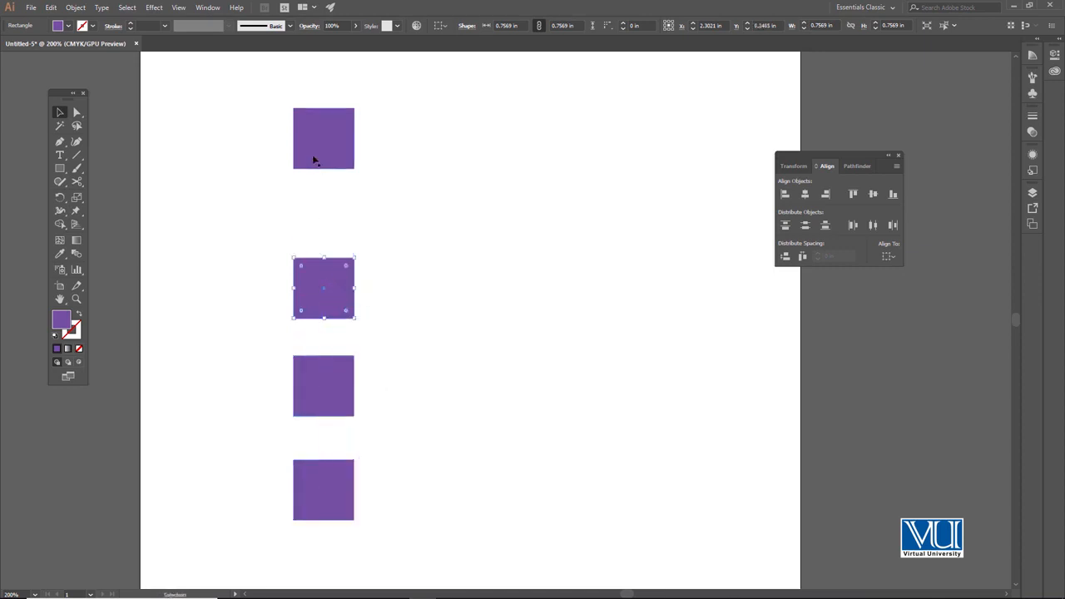
drag(321, 130, 320, 99)
drag(312, 273, 317, 250)
drag(324, 379, 322, 403)
Shift the lower three squares slightly down together, and move the second square down about 0.38 in more
drag(269, 225, 380, 499)
drag(330, 273, 332, 279)
click(363, 255)
click(338, 266)
shift+click(336, 291)
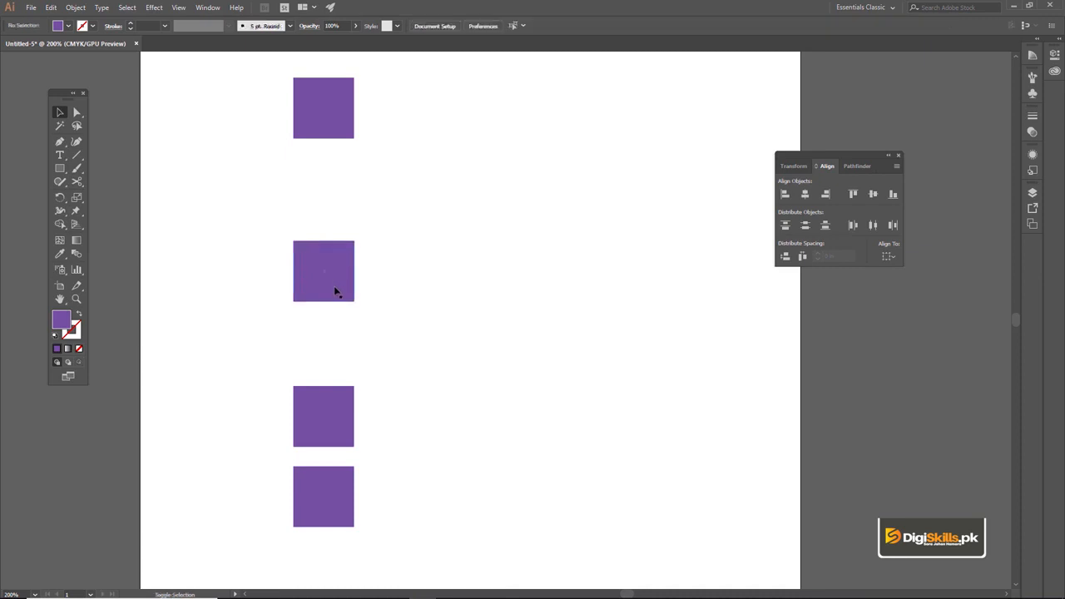
click(333, 270)
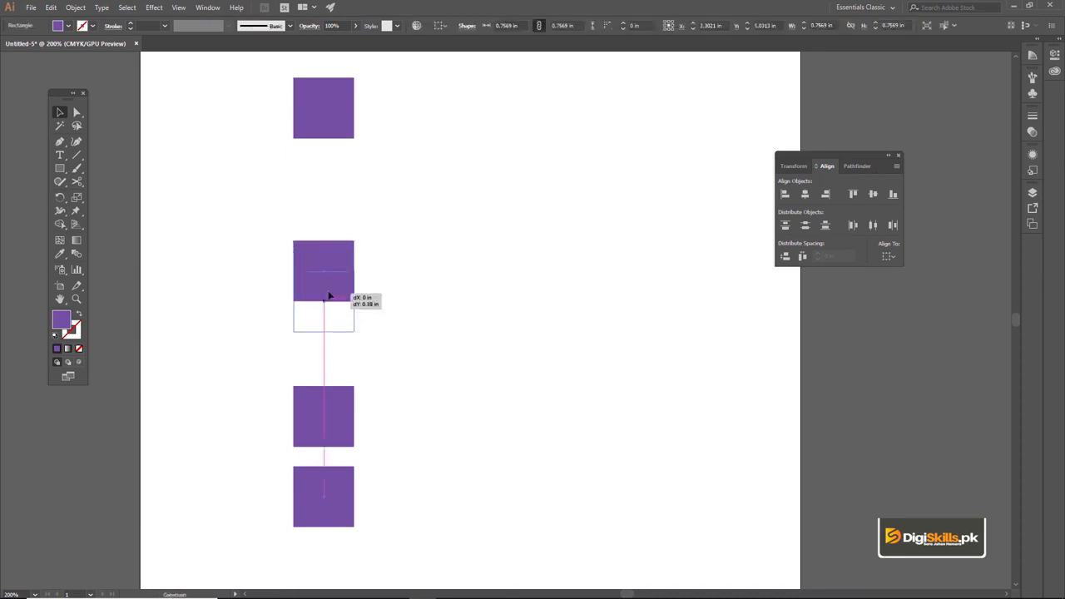
drag(328, 296, 329, 296)
Distribute the four column squares evenly by their vertical centers, aligned to the selection, and undo the distribution
click(312, 240)
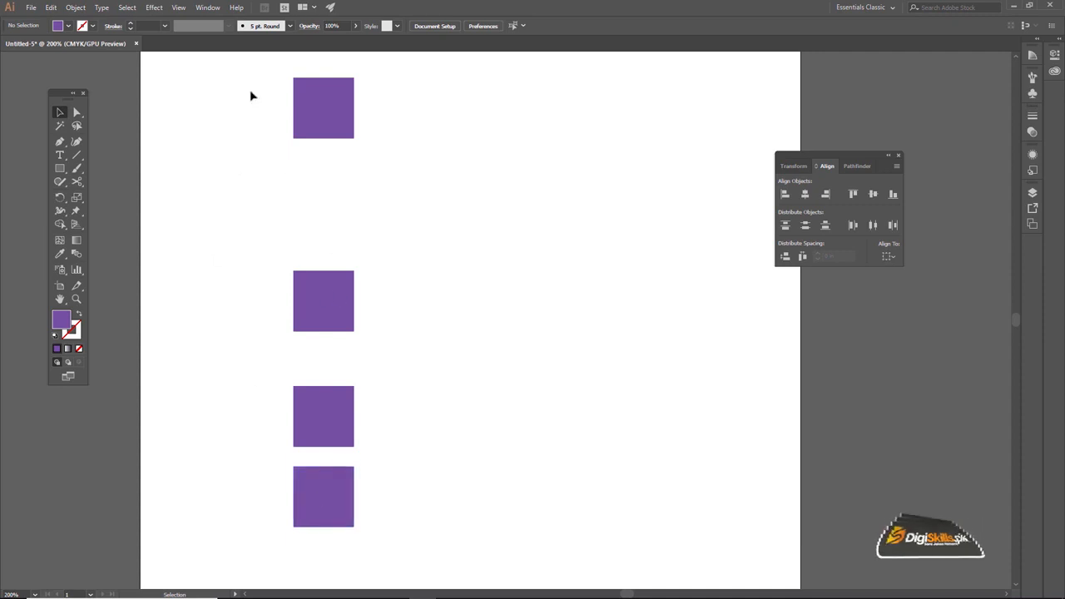
drag(238, 87, 360, 510)
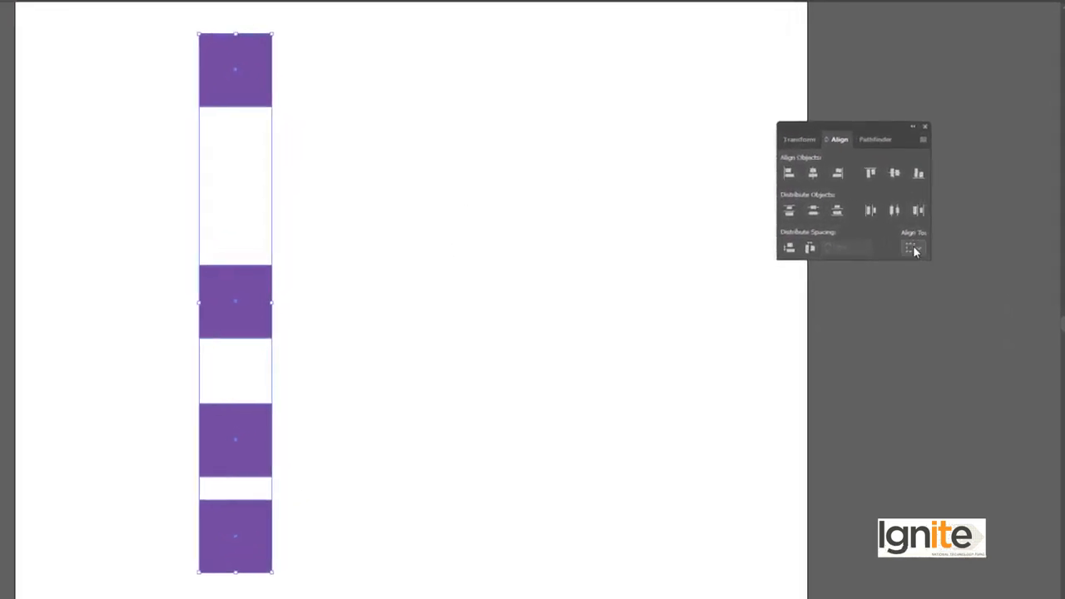
click(913, 248)
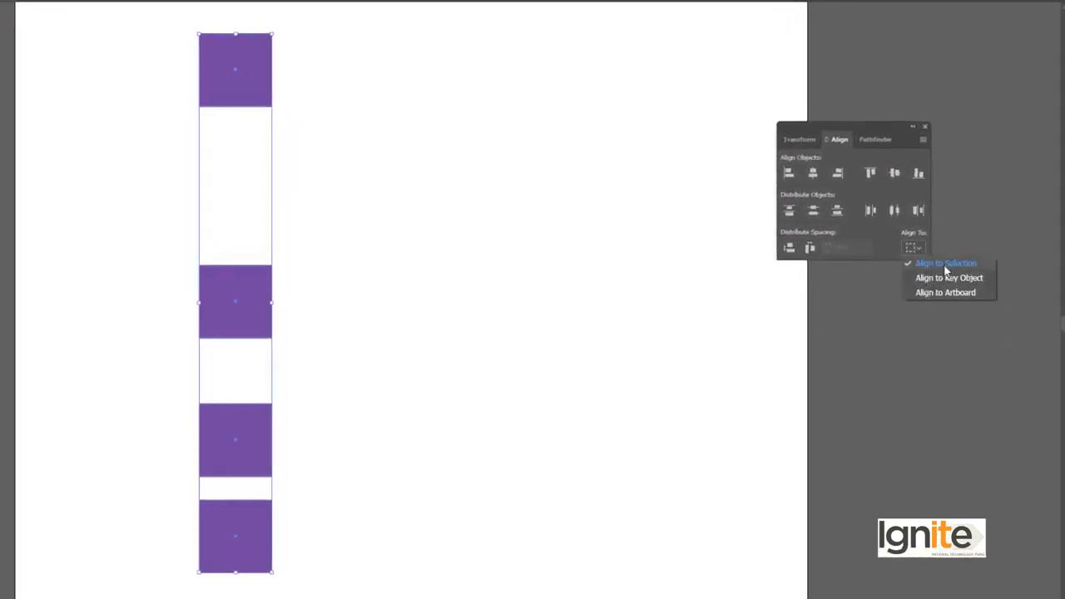
click(946, 265)
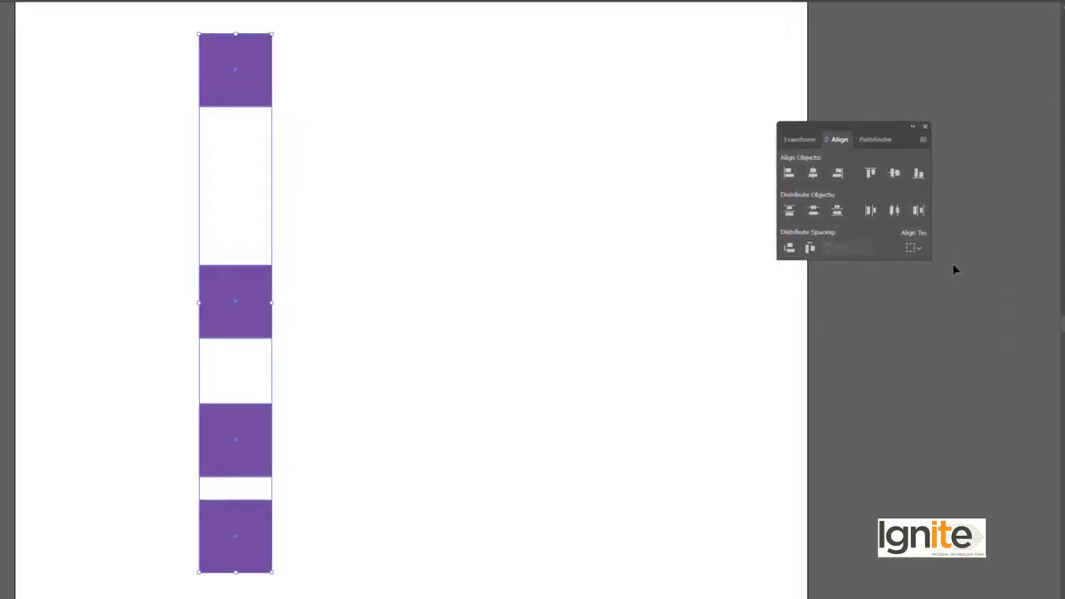
click(815, 213)
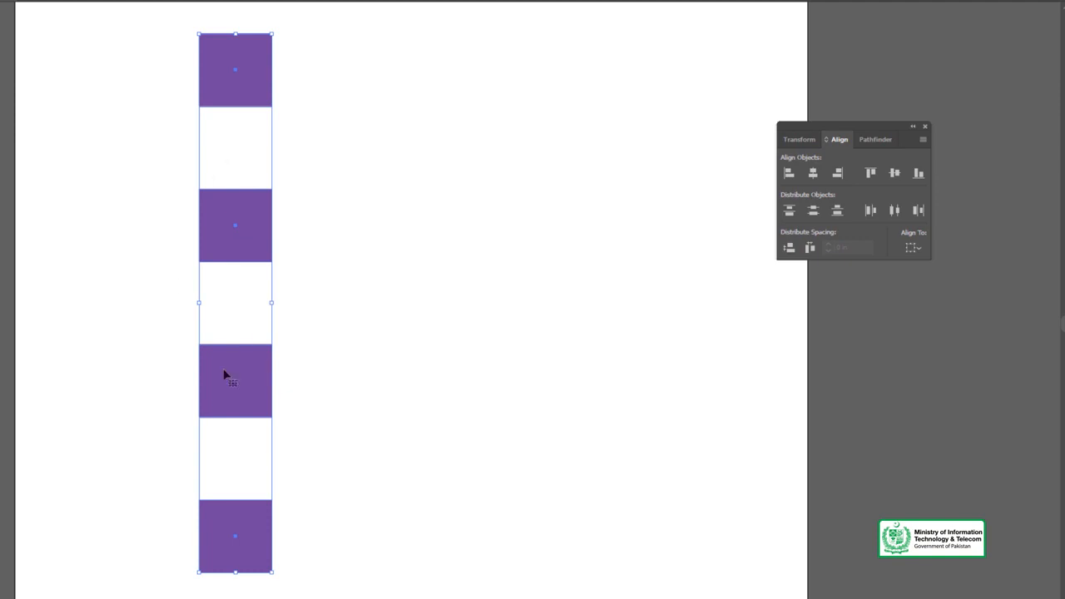
key(ctrl+z)
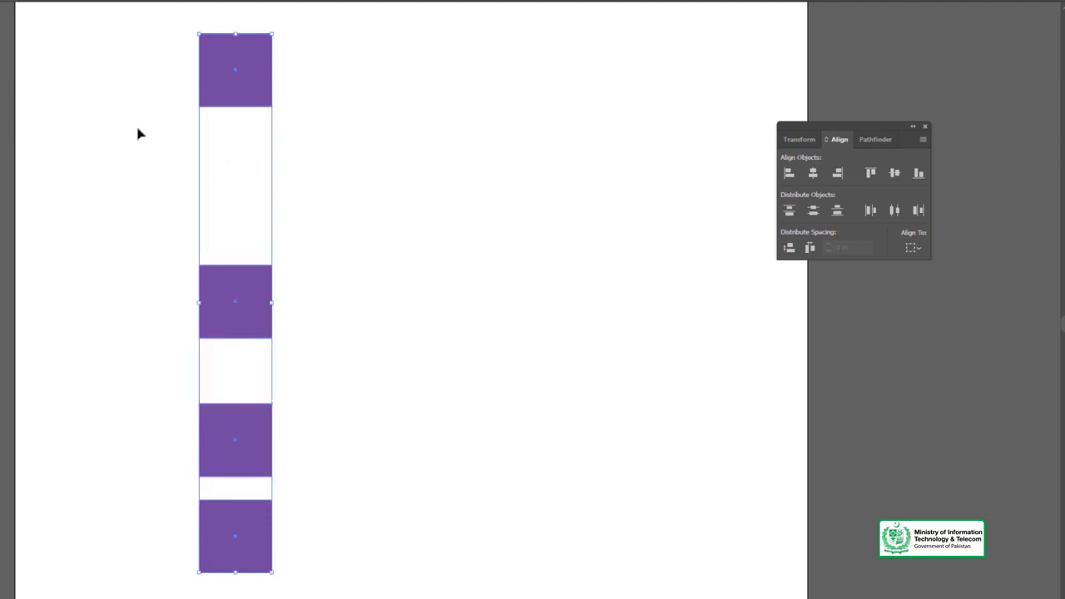
Move the lower squares up beside the top square to form a horizontal row of four with uneven gaps
drag(277, 313, 315, 77)
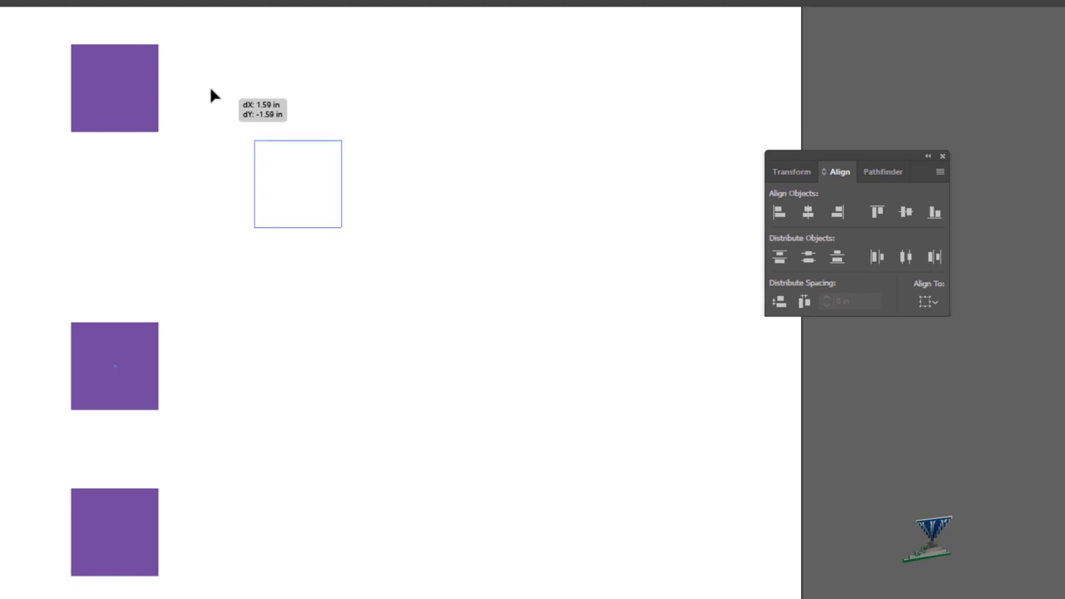
mouse_move(210, 94)
mouse_down()
mouse_move(219, 69)
mouse_move(217, 79)
mouse_up()
drag(132, 485, 361, 47)
drag(354, 88, 407, 81)
drag(259, 81, 267, 60)
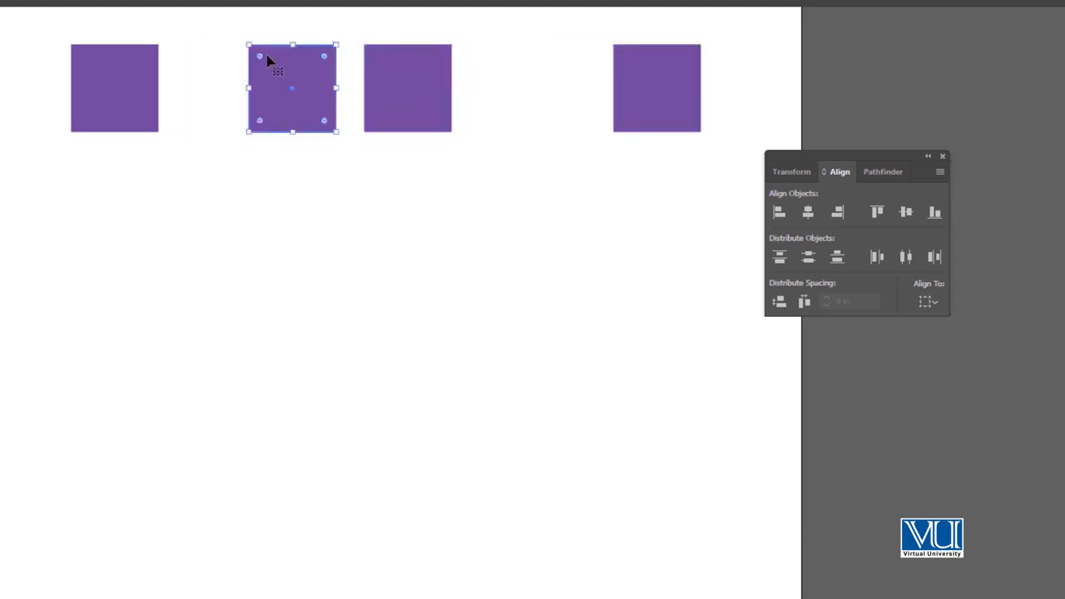
Select all four squares in the row and distribute them by their horizontal centers, using Align to Selection
drag(65, 32, 707, 157)
click(929, 302)
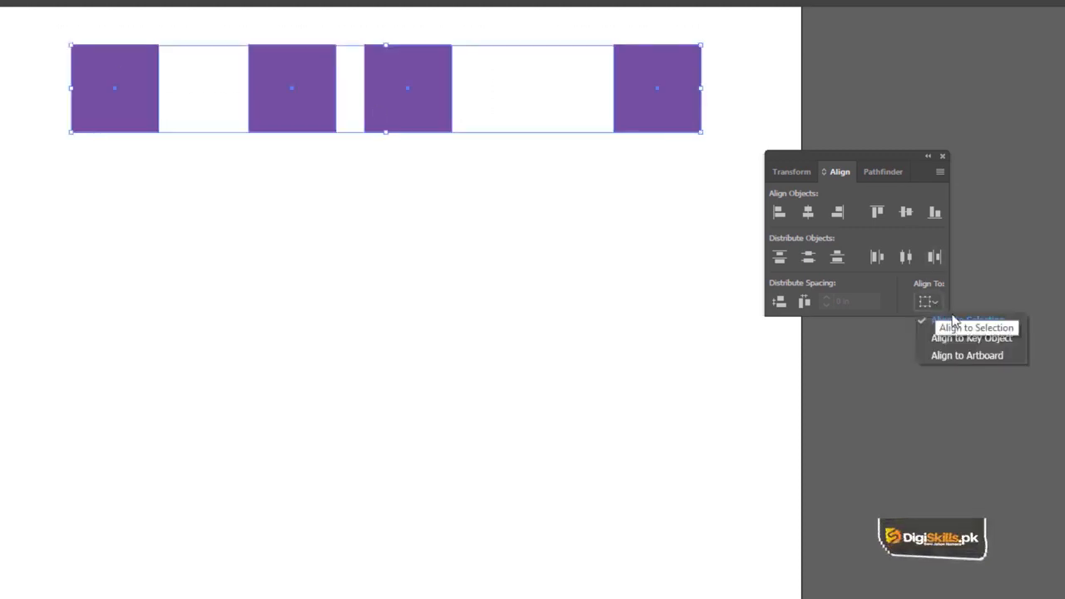
click(938, 320)
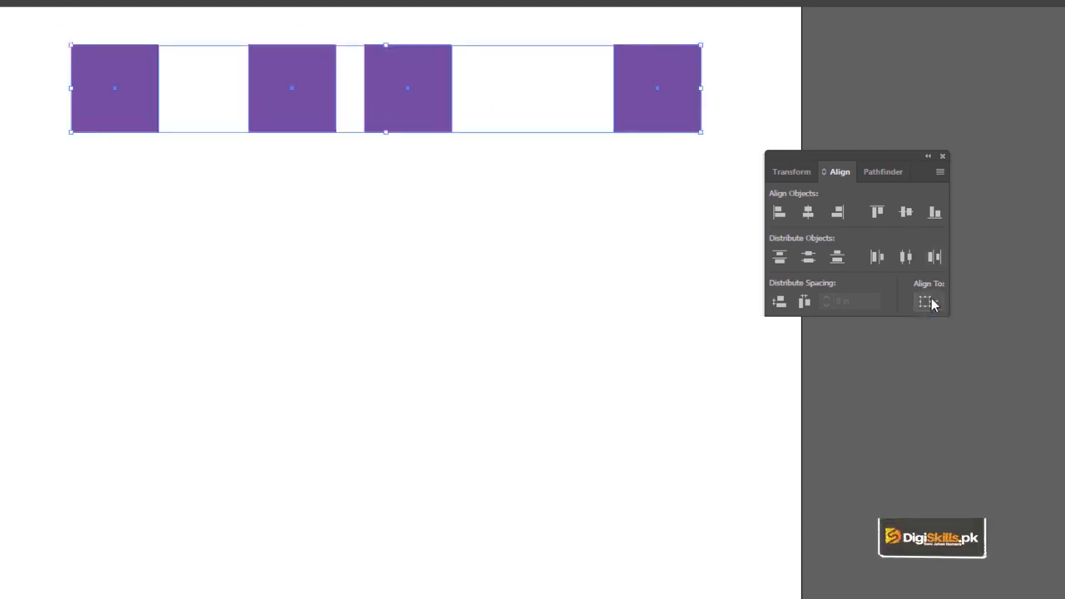
click(910, 259)
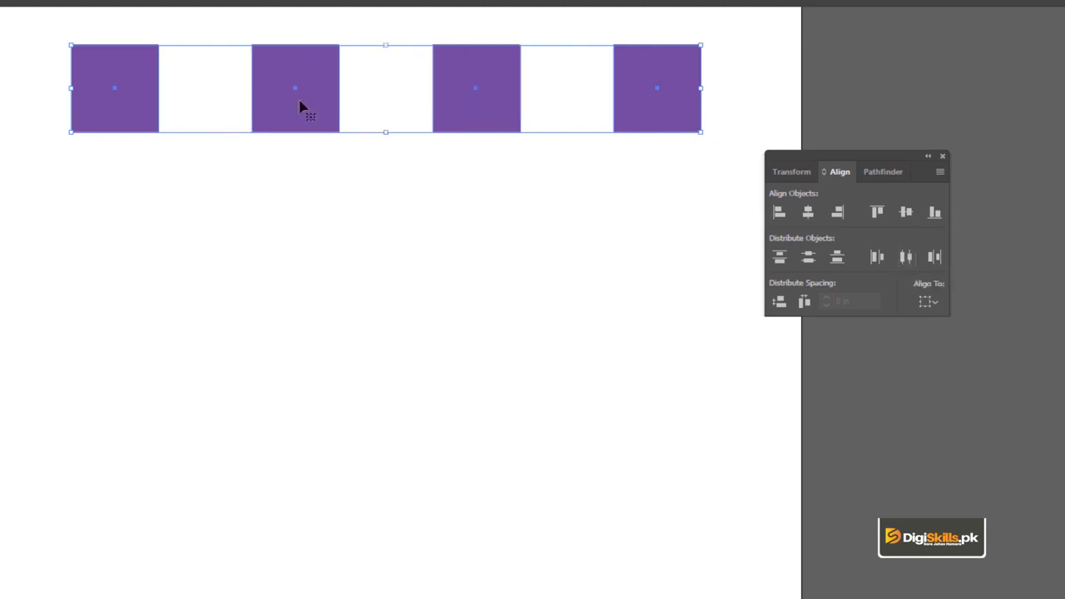